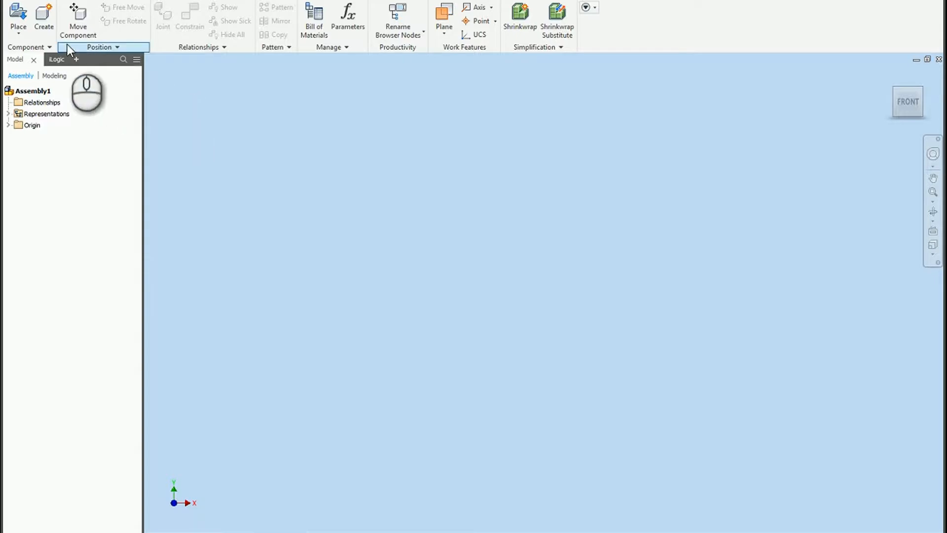
# Place one instance of Skeleton.ipt at the origin of the new assembly
pyautogui.click(19, 16)
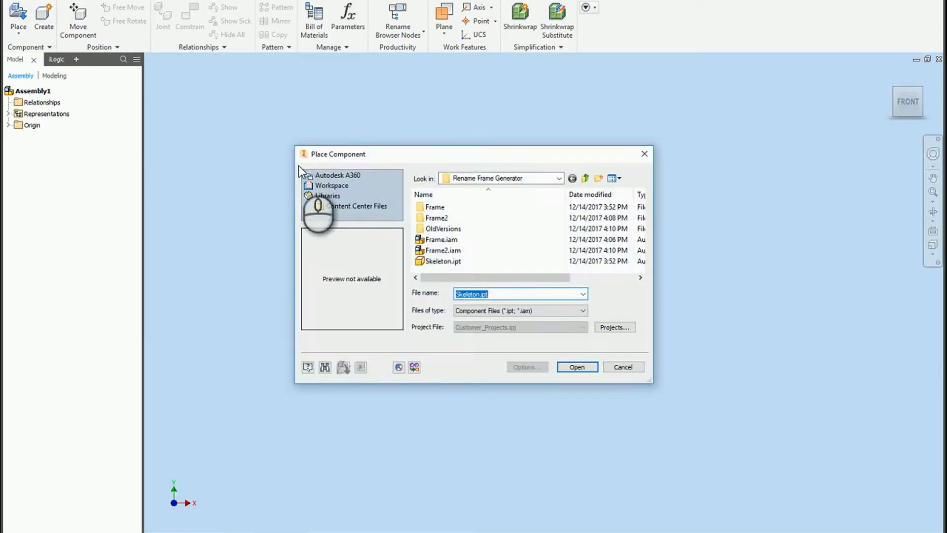
pyautogui.click(438, 262)
pyautogui.click(563, 368)
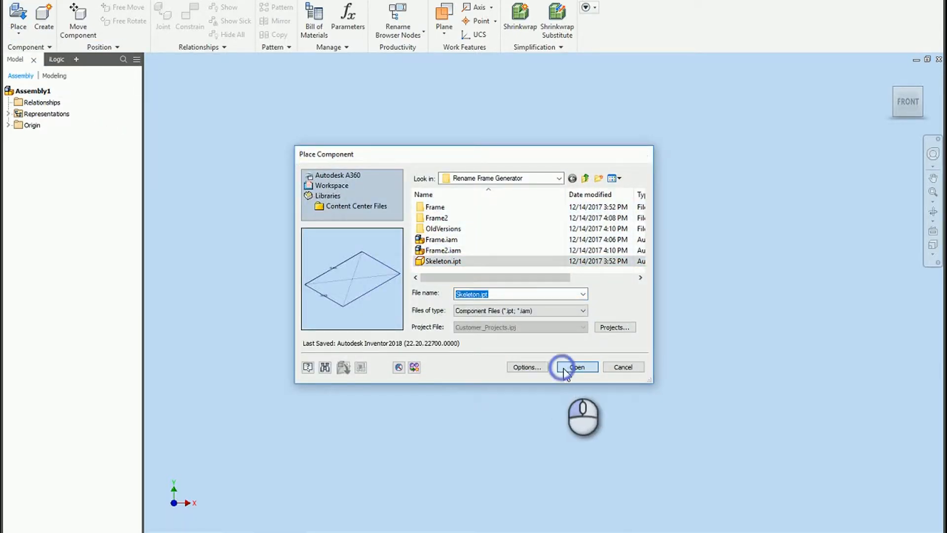
pyautogui.rightClick(466, 259)
pyautogui.click(507, 276)
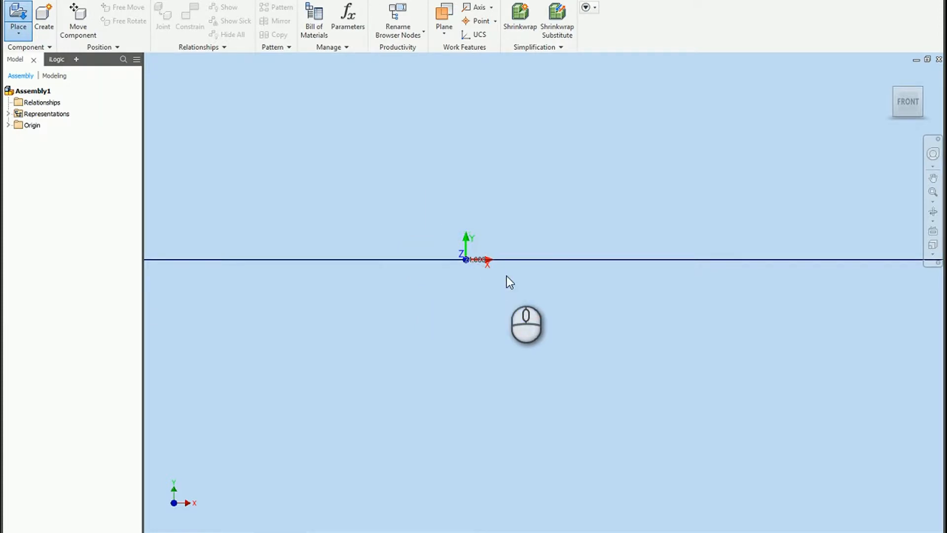
pyautogui.rightClick(467, 264)
pyautogui.click(504, 264)
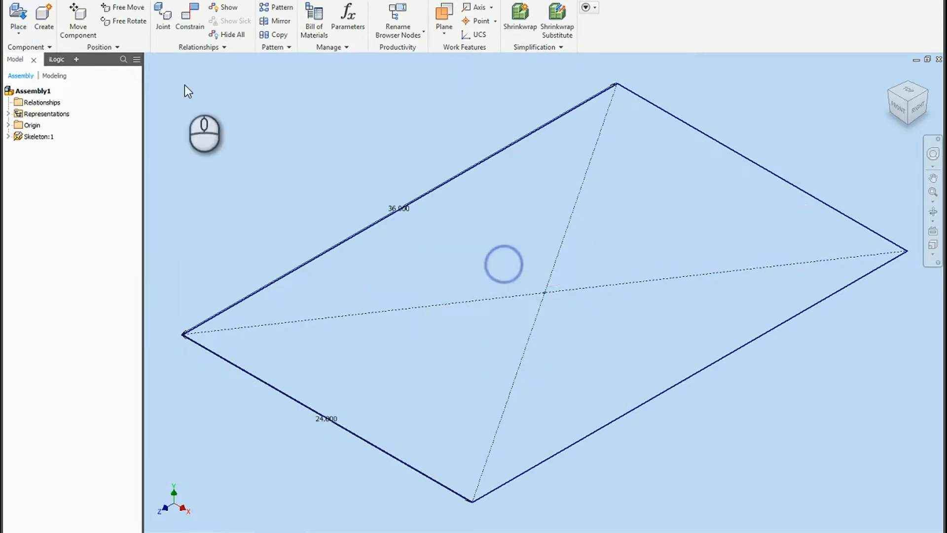
# Save the assembly as Frame3.iam in the Rename Frame Generator folder
pyautogui.click(61, 0)
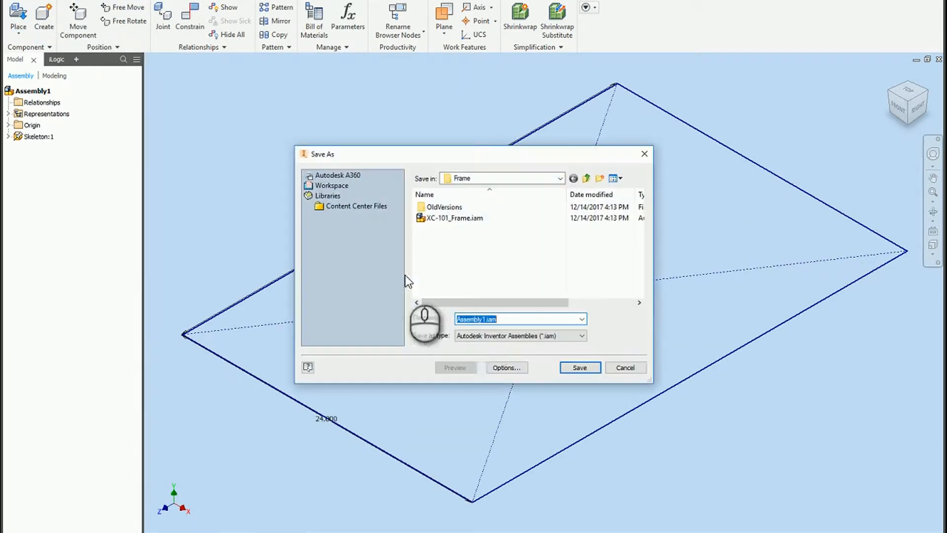
pyautogui.click(586, 178)
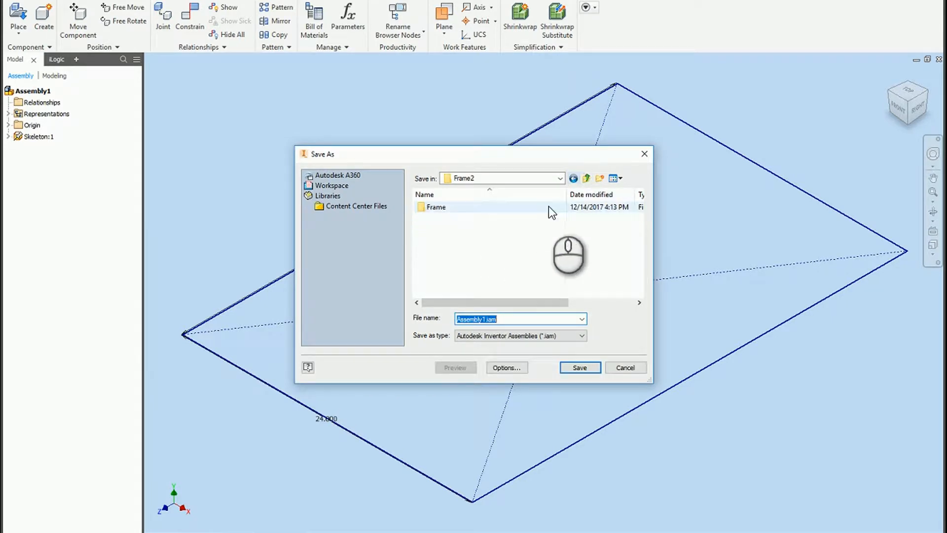
pyautogui.click(585, 178)
pyautogui.click(471, 251)
pyautogui.click(474, 319)
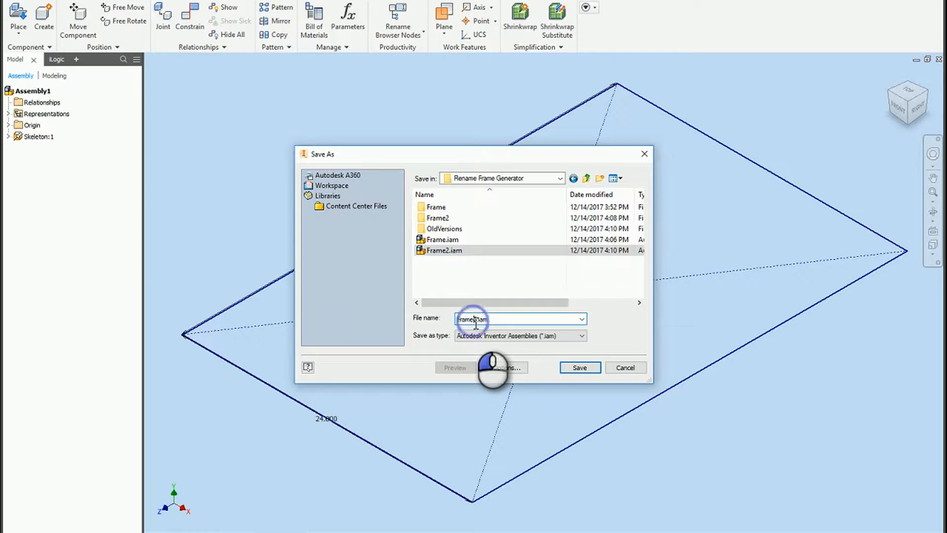
pyautogui.moveTo(475, 322); pyautogui.dragTo(581, 322)
pyautogui.click(577, 367)
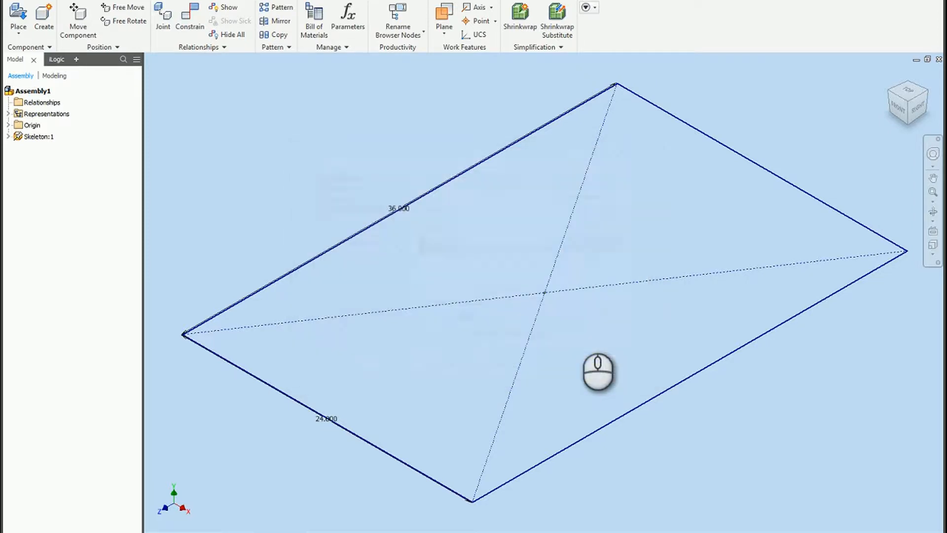
# Start inserting frame members with the ANSI AISC (Square) - Tube family in size 2 x 2 x 1/8
pyautogui.click(127, 1)
pyautogui.click(87, 26)
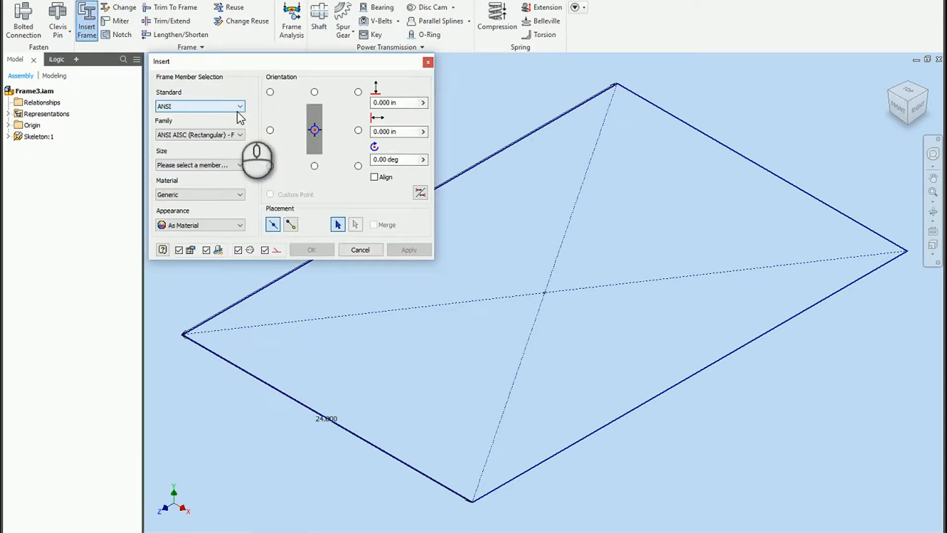
pyautogui.click(239, 135)
pyautogui.click(239, 167)
pyautogui.click(230, 165)
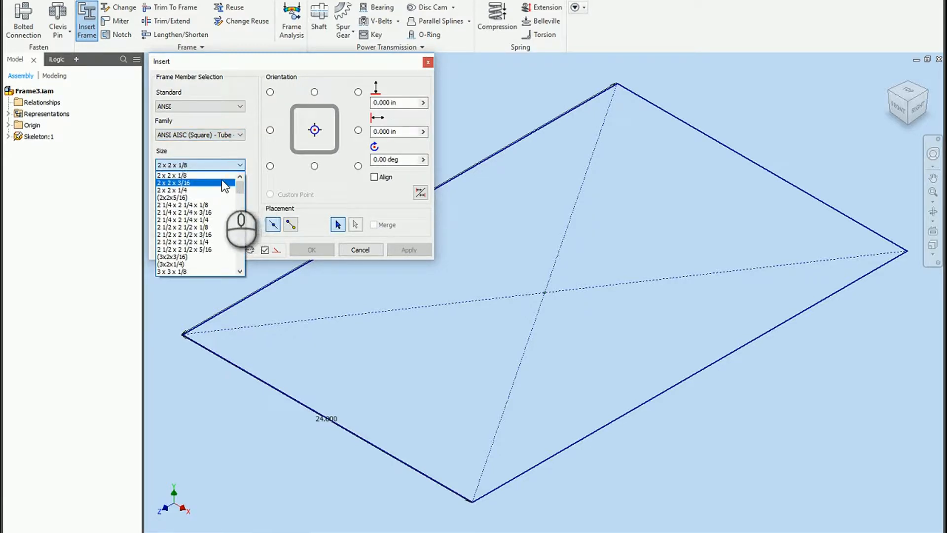
pyautogui.click(214, 175)
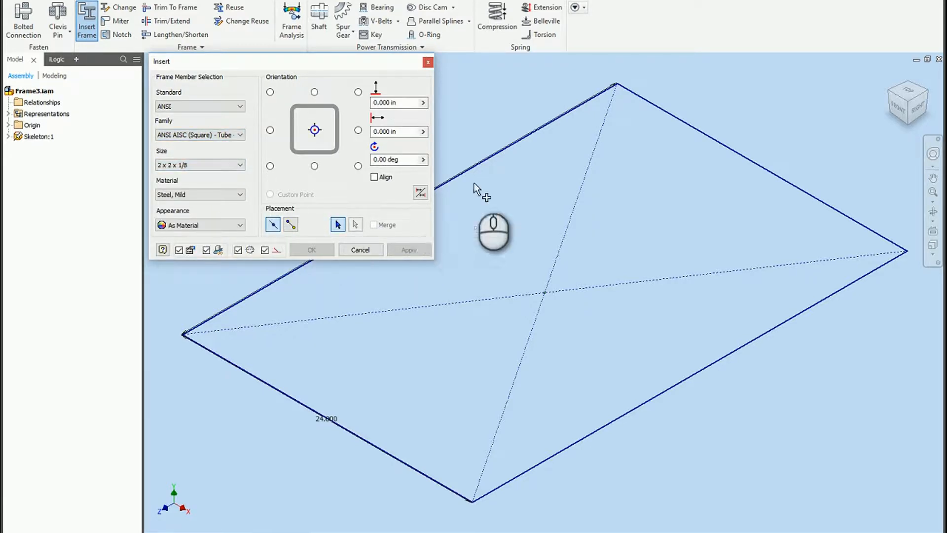
# Assign the tube profile to all four outer edges of the rectangular skeleton and accept the members
pyautogui.click(479, 167)
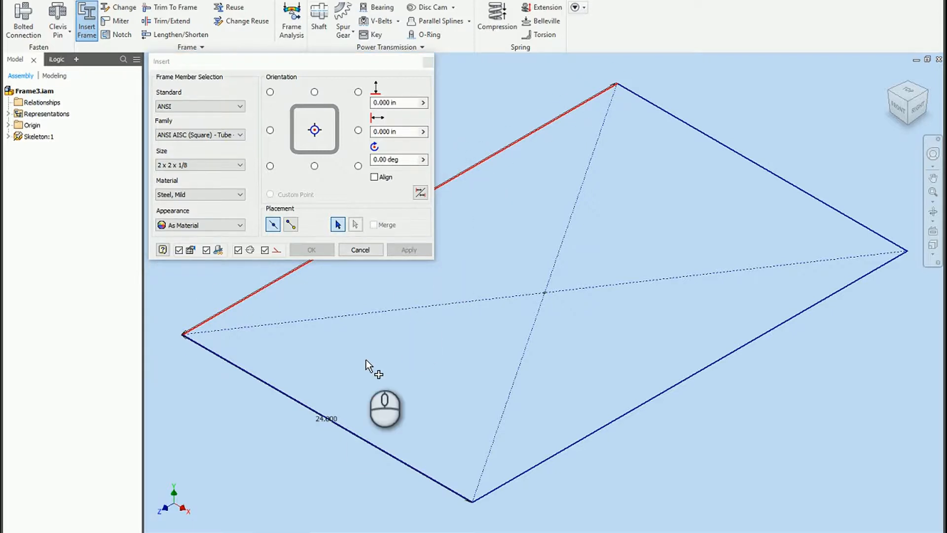
pyautogui.click(334, 426)
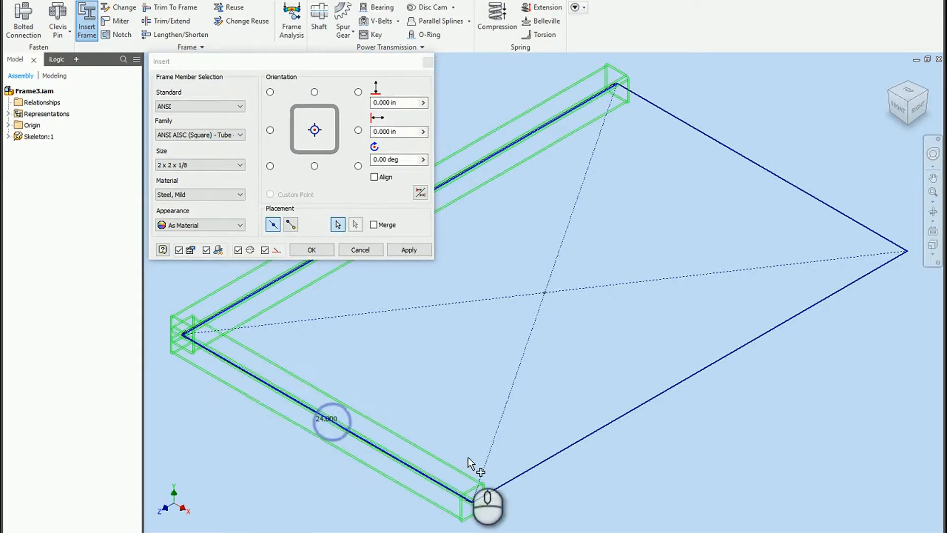
pyautogui.click(512, 479)
pyautogui.click(798, 187)
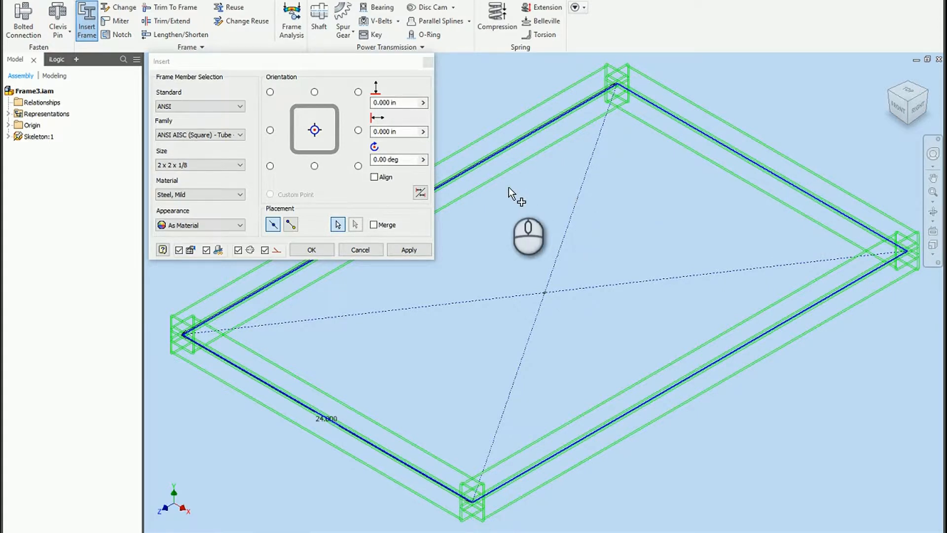
pyautogui.click(317, 246)
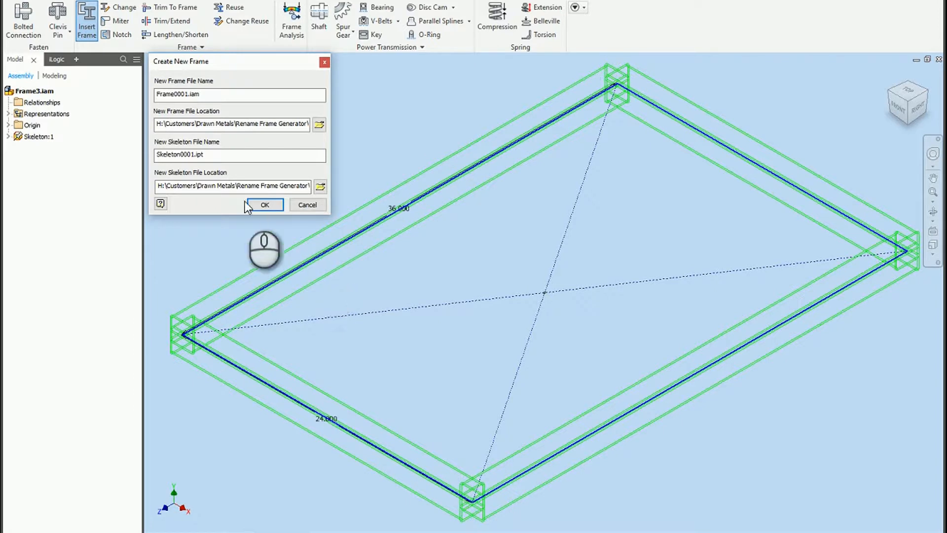
# Set the new frame file name to XC-102_Frame.iam
pyautogui.click(189, 94)
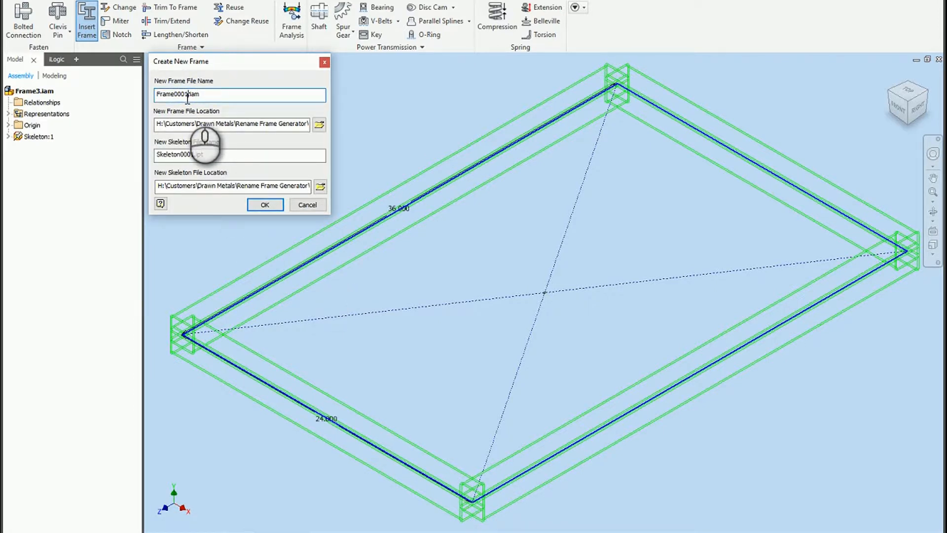
pyautogui.moveTo(191, 94); pyautogui.dragTo(116, 90)
pyautogui.write('XC-1002_')
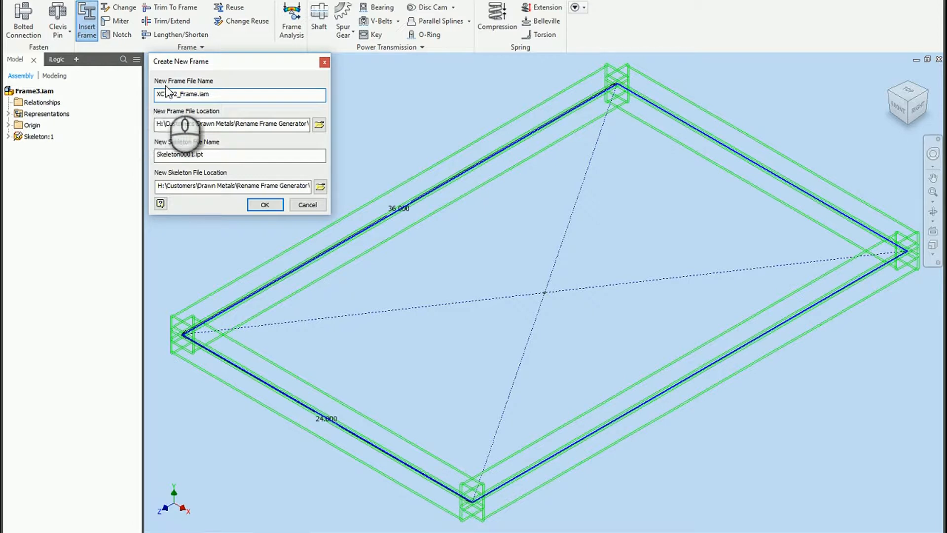
# Set the new skeleton file name to XC-102_Skeleton1.ipt and accept the new frame's file settings
pyautogui.moveTo(178, 94); pyautogui.dragTo(99, 92)
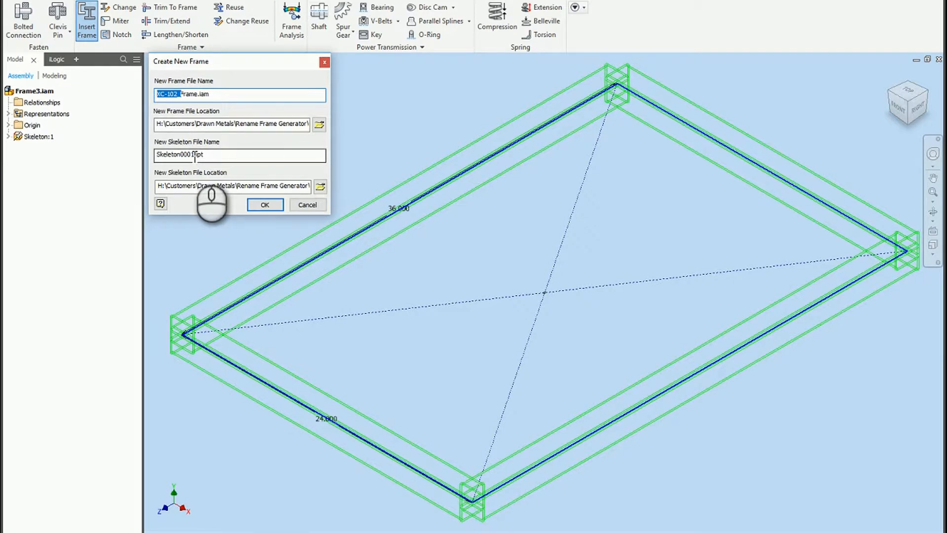
pyautogui.moveTo(191, 155); pyautogui.dragTo(181, 155)
pyautogui.press('BackSpace')
pyautogui.press('Home')
pyautogui.write('XC-102_')
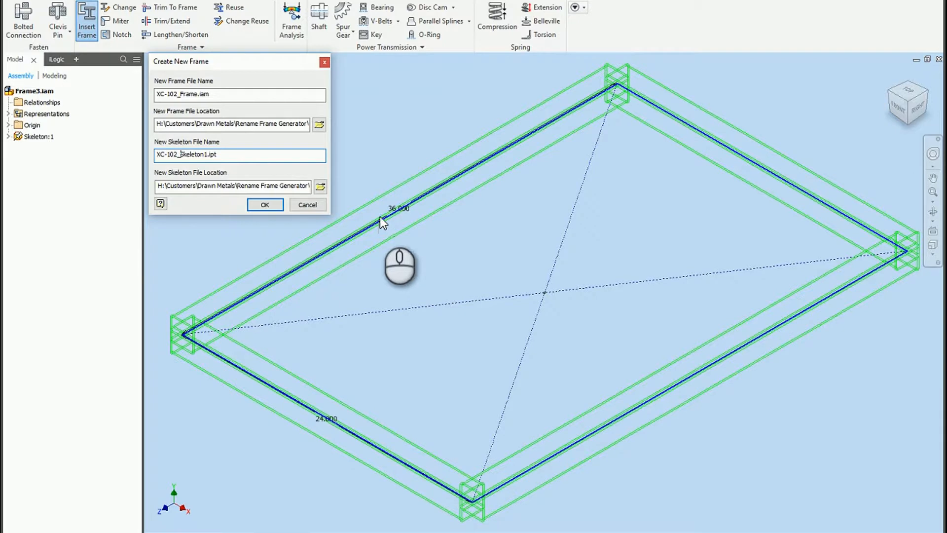
pyautogui.click(265, 204)
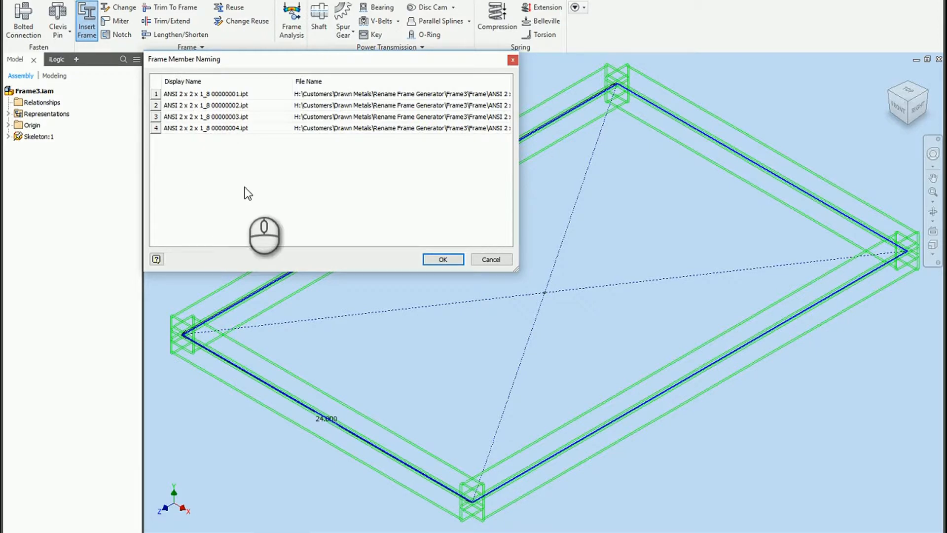
# Widen the frame member naming table and choose the Frame3\Frame folder as the first member's save location
pyautogui.moveTo(517, 157); pyautogui.dragTo(649, 159)
pyautogui.moveTo(511, 83); pyautogui.dragTo(605, 88)
pyautogui.click(539, 92)
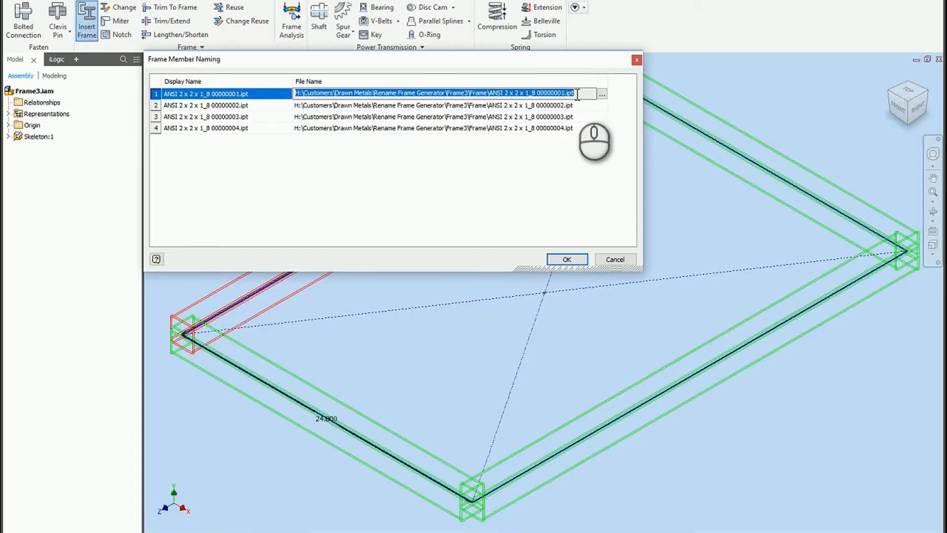
pyautogui.click(602, 94)
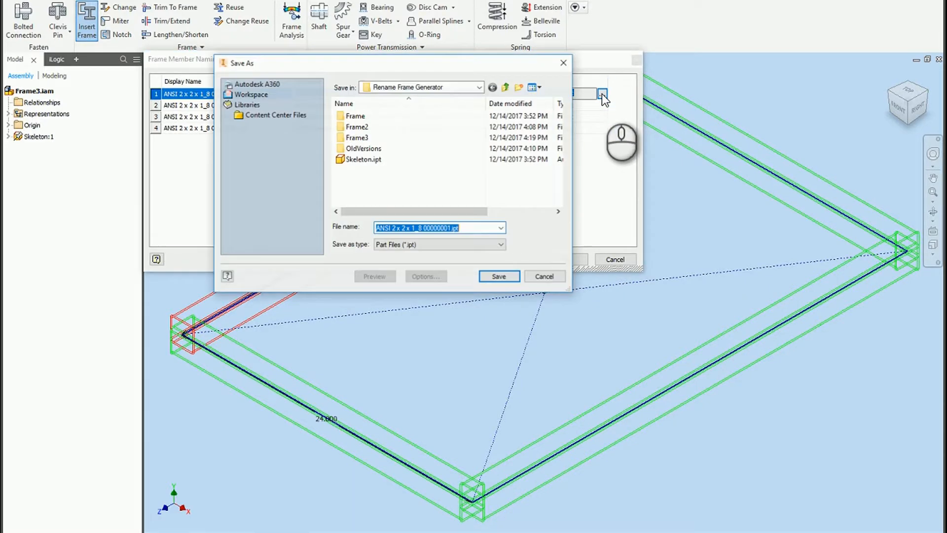
pyautogui.doubleClick(377, 137)
pyautogui.click(373, 119)
pyautogui.doubleClick(372, 118)
# Name the first member file XC-102_00000001.ipt and generate the frame, keeping the default names for the other three members
pyautogui.click(421, 228)
pyautogui.click(425, 228)
pyautogui.click(425, 228)
pyautogui.moveTo(425, 228); pyautogui.dragTo(265, 223)
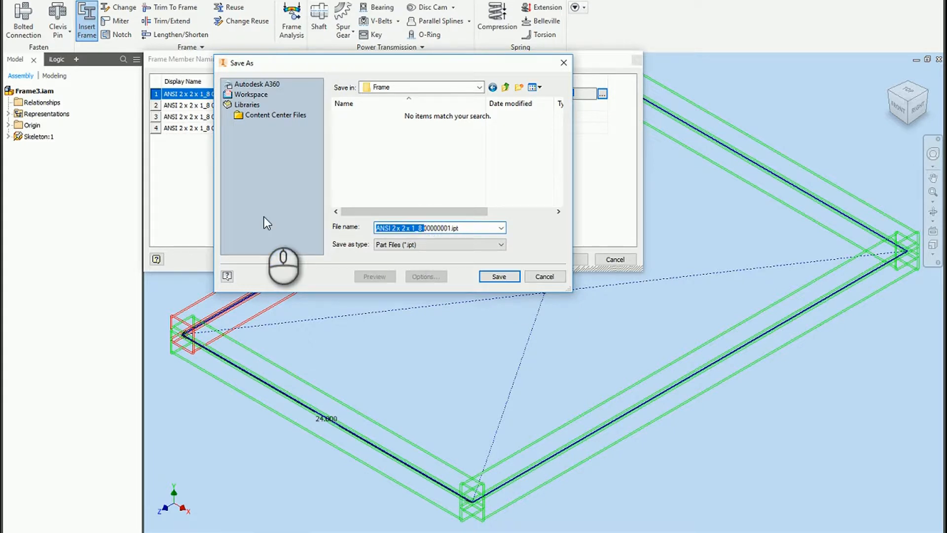
pyautogui.write('XC-102_')
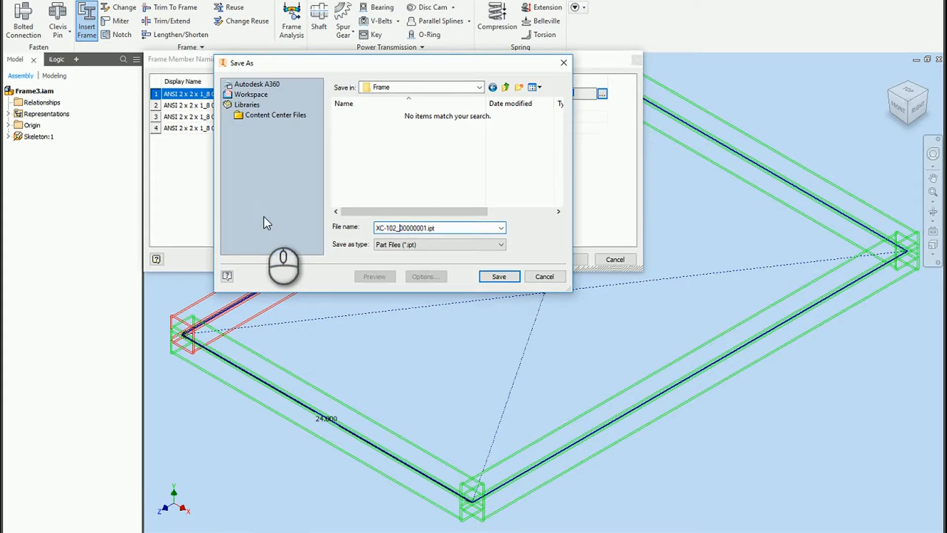
pyautogui.click(500, 276)
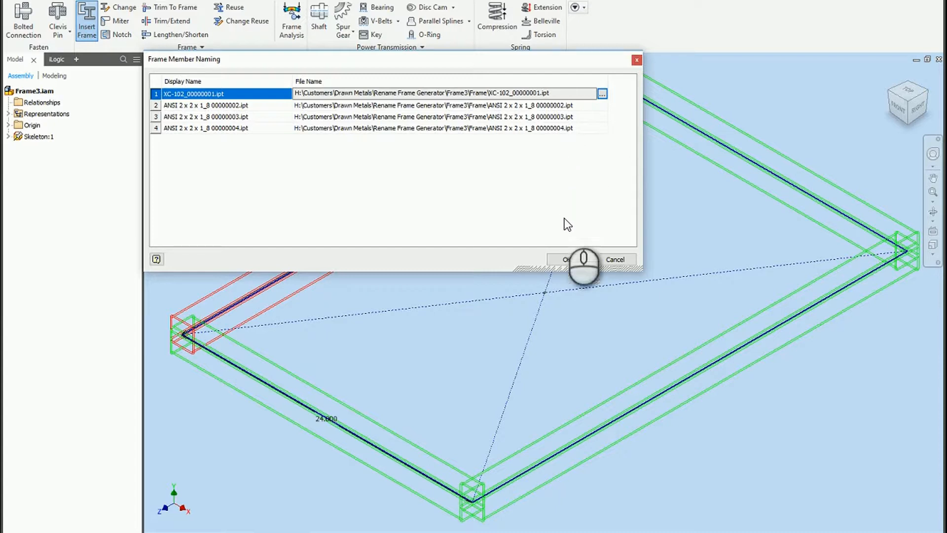
pyautogui.click(568, 259)
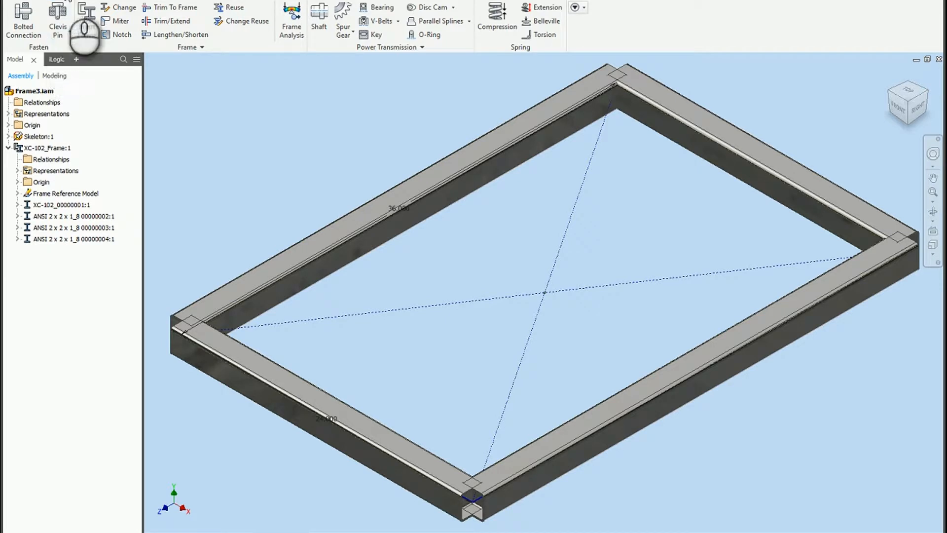
# Save Frame3.iam together with all its new dependent files
pyautogui.hotkey('ctrl', 's')
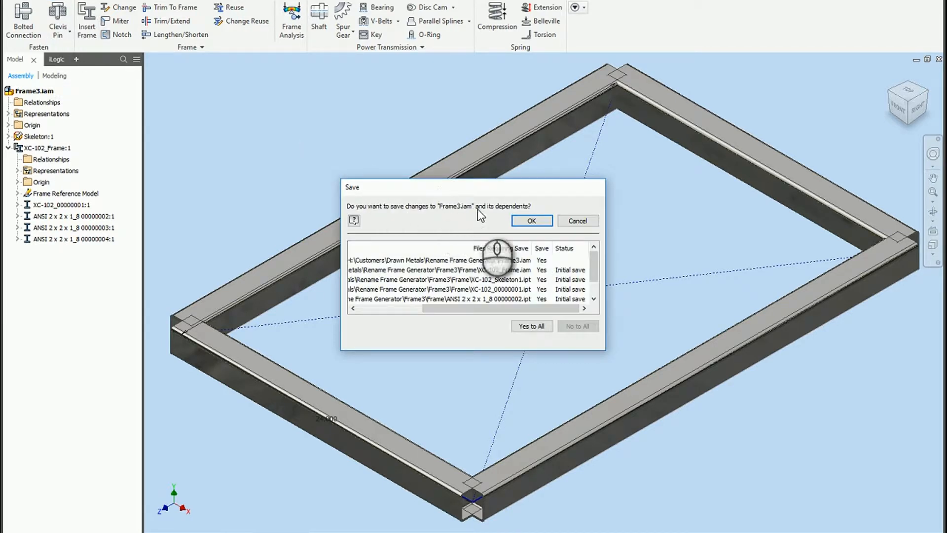
pyautogui.click(526, 221)
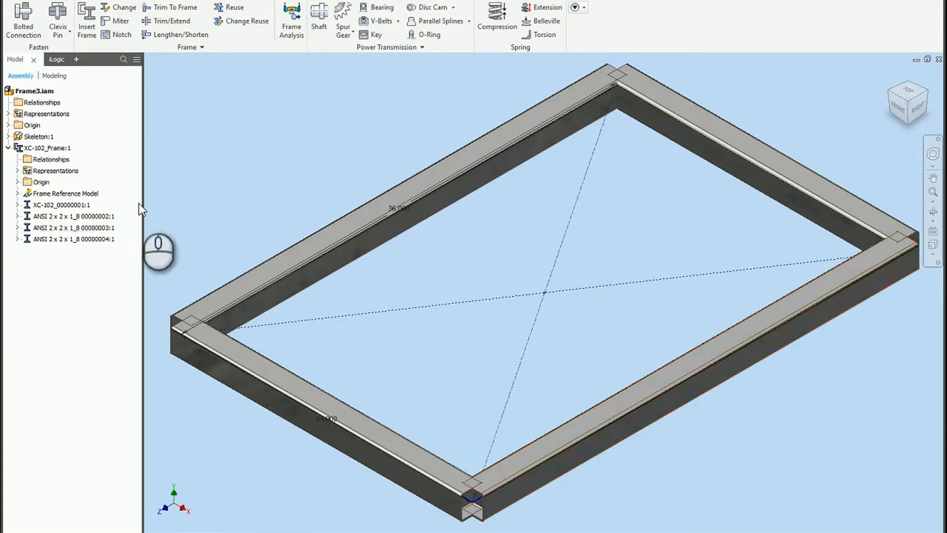
pyautogui.click(265, 135)
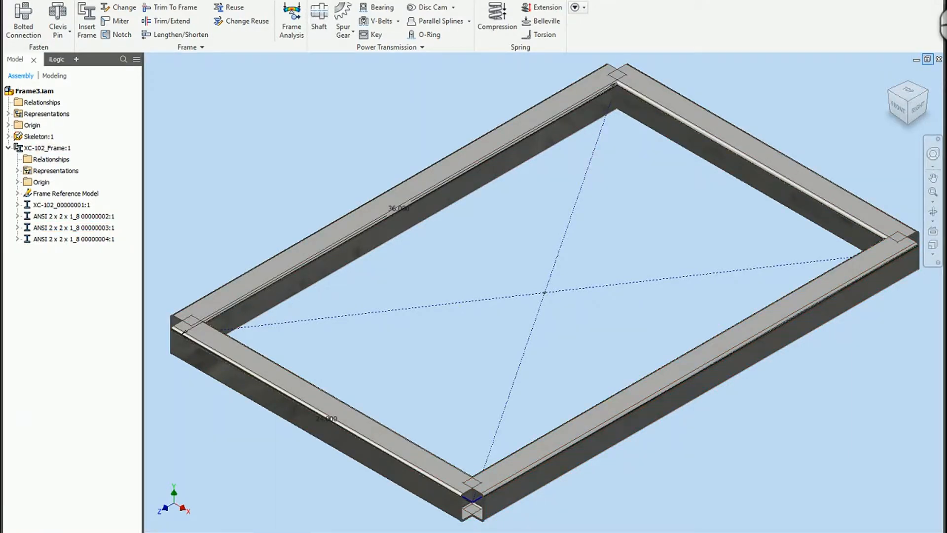
# Minimize Inventor and launch Design Assistant 2018 from the Autodesk Inventor 2018 programs
pyautogui.click(940, 1)
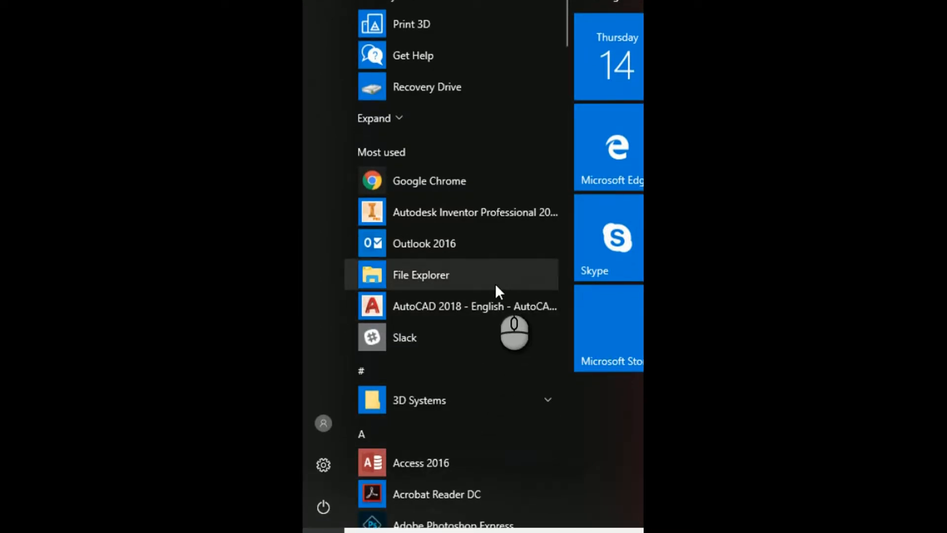
pyautogui.scroll(-5, 496, 283)
pyautogui.scroll(-4, 495, 283)
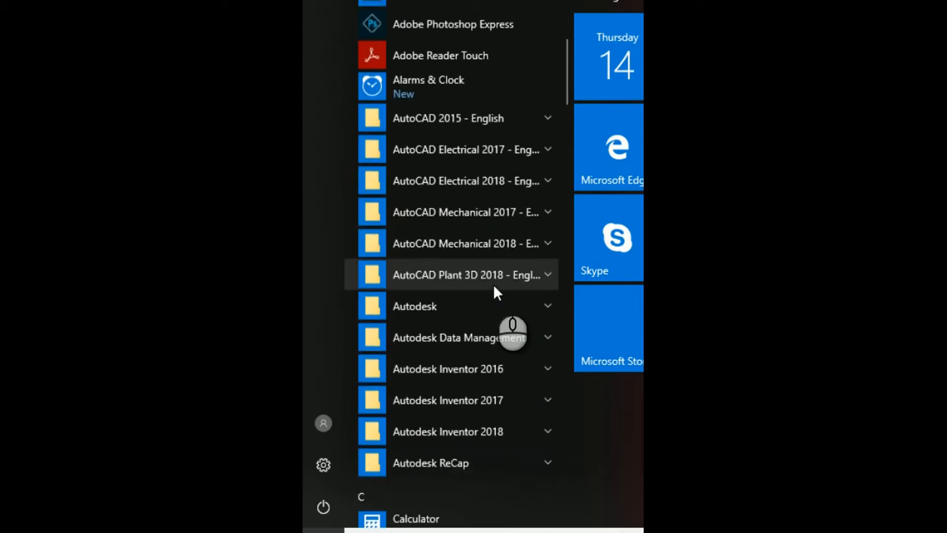
pyautogui.scroll(-2, 494, 291)
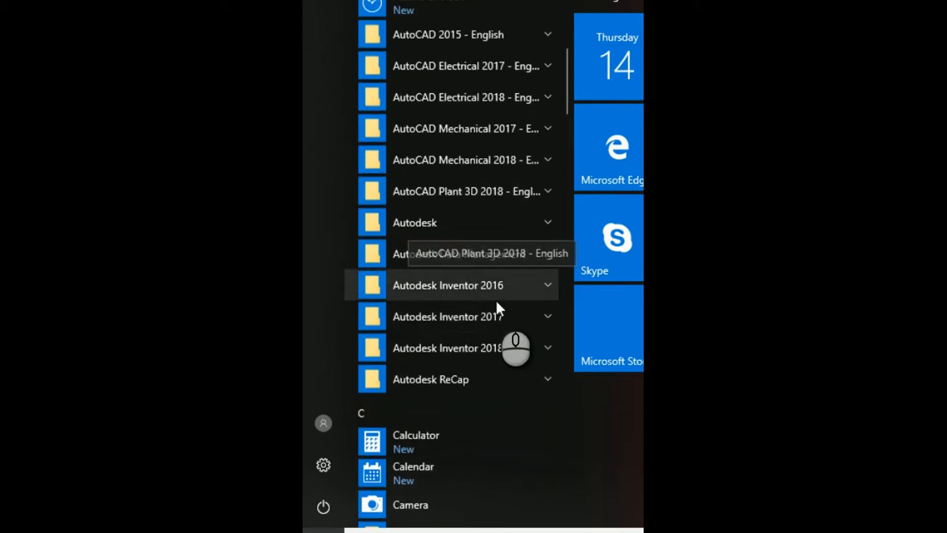
pyautogui.click(542, 350)
pyautogui.scroll(-2, 521, 379)
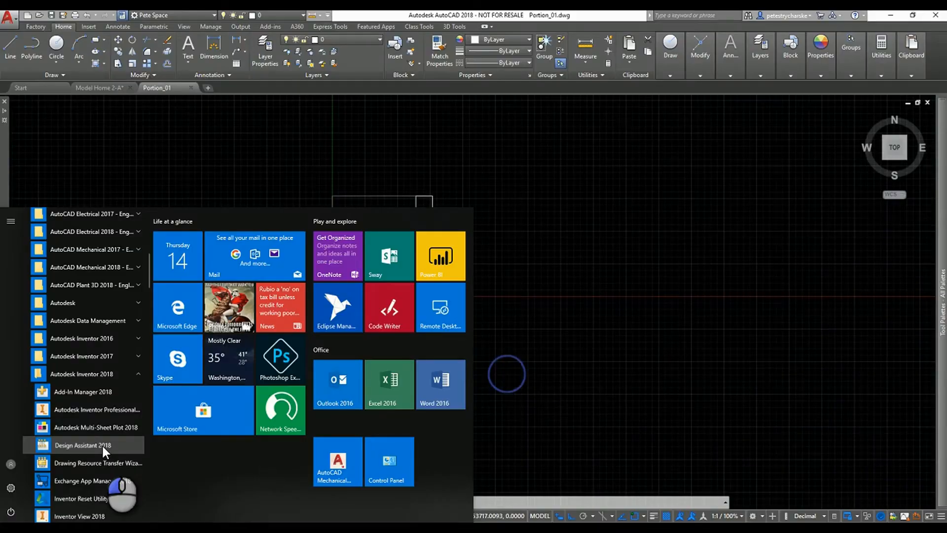
pyautogui.click(103, 446)
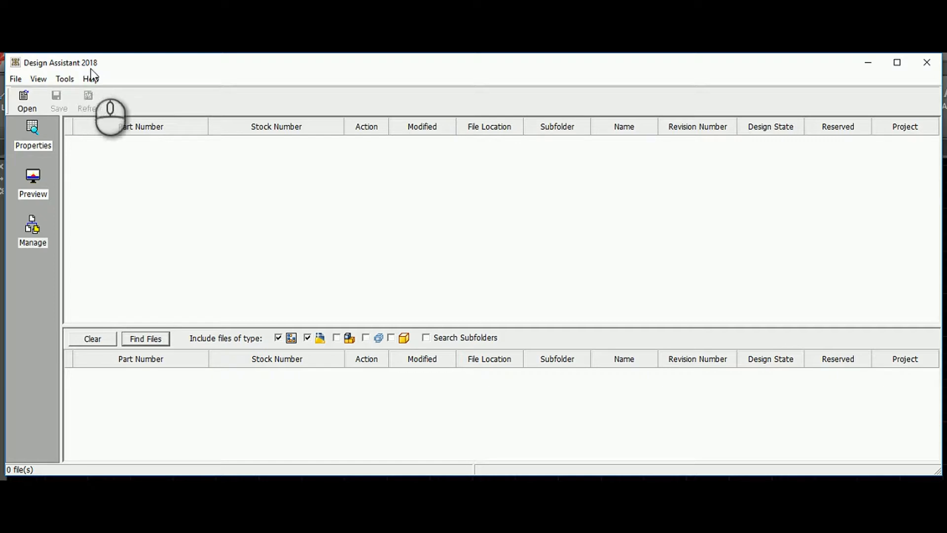
# Open XC-102_Frame.iam from the Frame3\Frame folder in Design Assistant
pyautogui.click(27, 104)
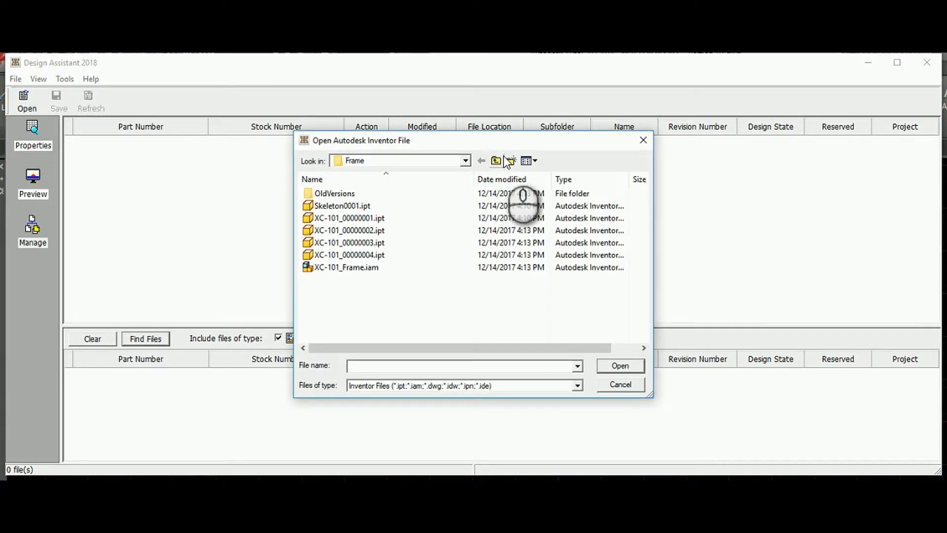
pyautogui.click(504, 157)
pyautogui.click(502, 158)
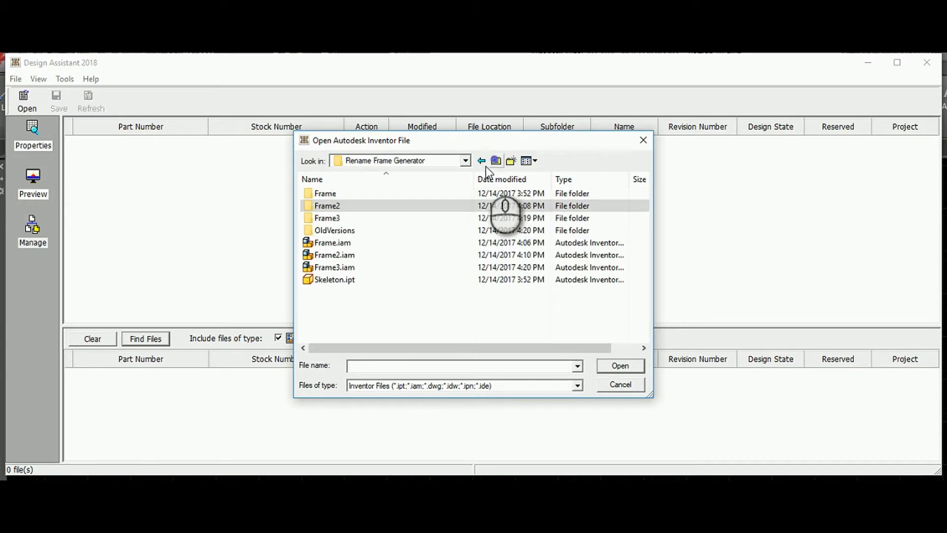
pyautogui.doubleClick(347, 220)
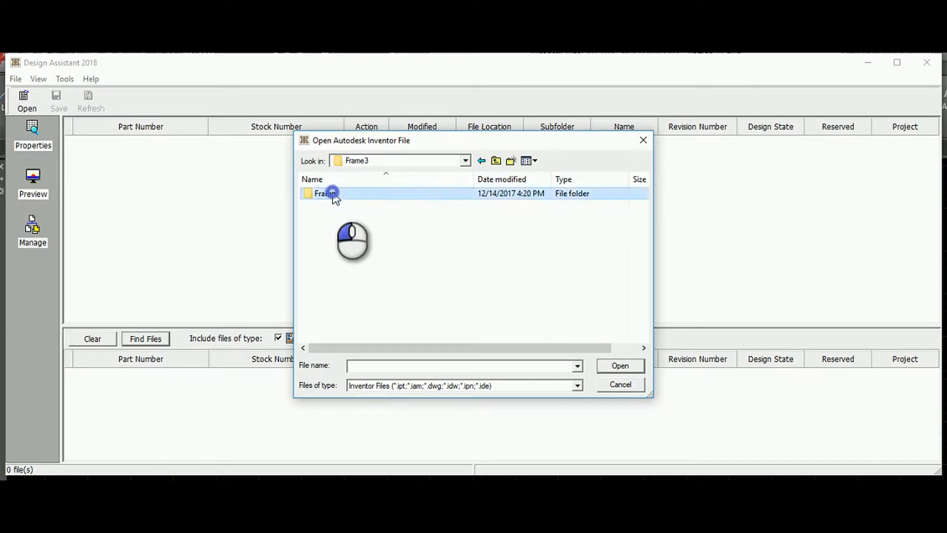
pyautogui.doubleClick(331, 193)
pyautogui.click(344, 242)
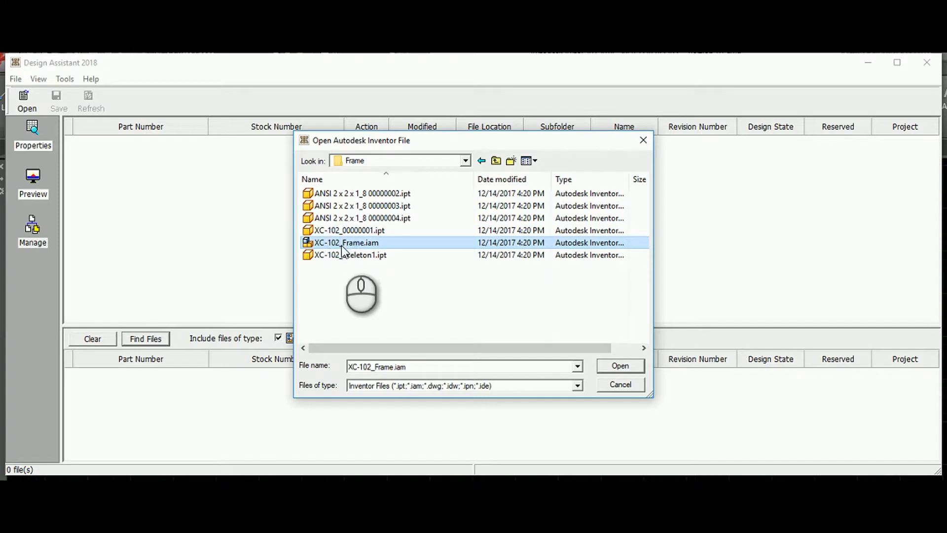
pyautogui.click(621, 366)
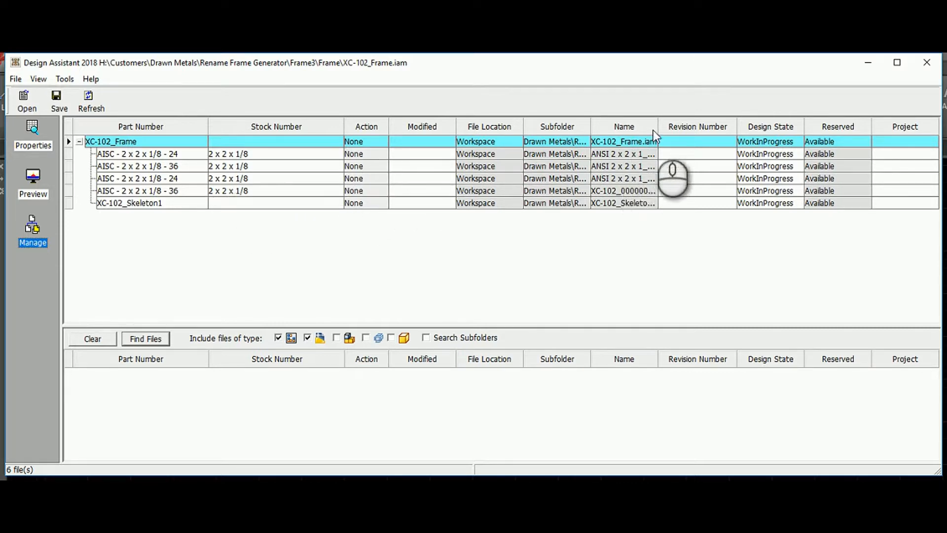
# Widen the Name column and set the action of the three ANSI 2 x 2 x 1_8 member files to Rename
pyautogui.moveTo(658, 126); pyautogui.dragTo(716, 127)
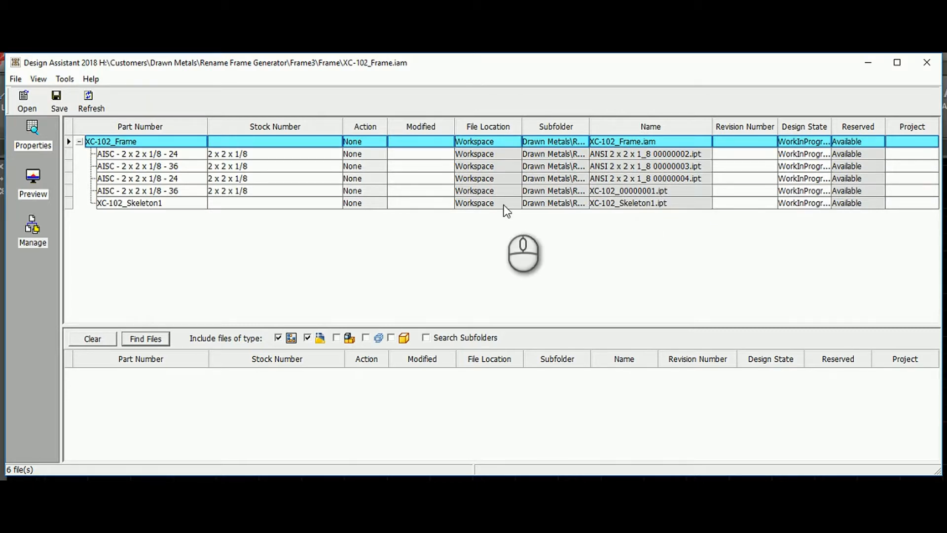
pyautogui.click(153, 183)
pyautogui.click(174, 191)
pyautogui.rightClick(181, 193)
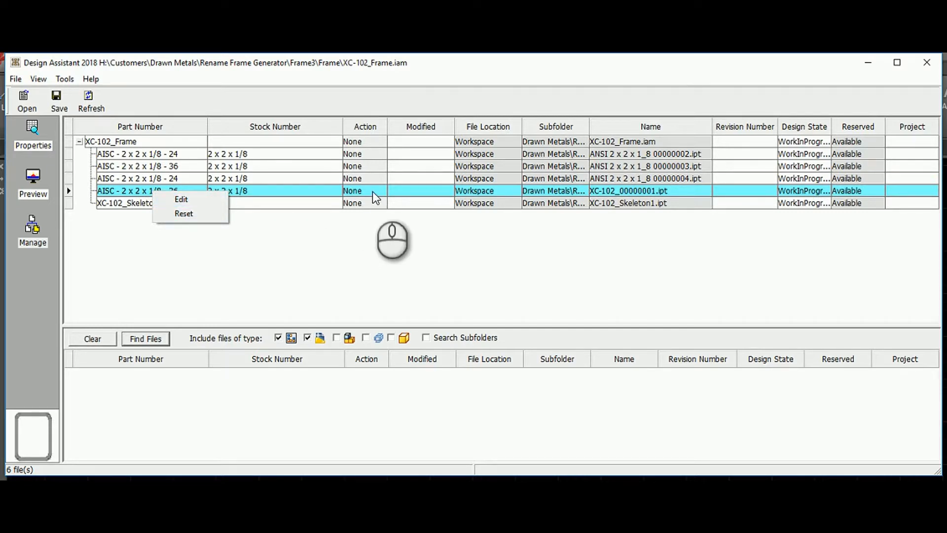
pyautogui.rightClick(369, 155)
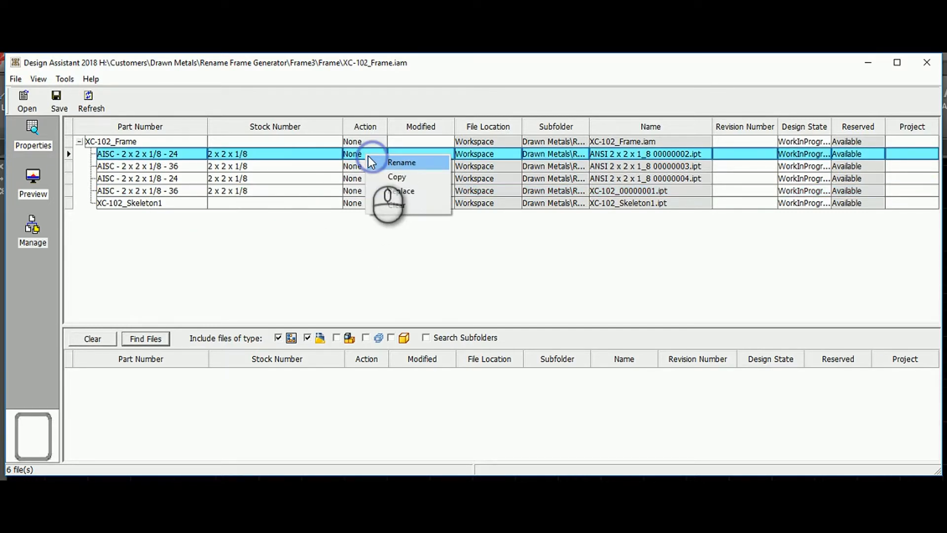
pyautogui.click(392, 164)
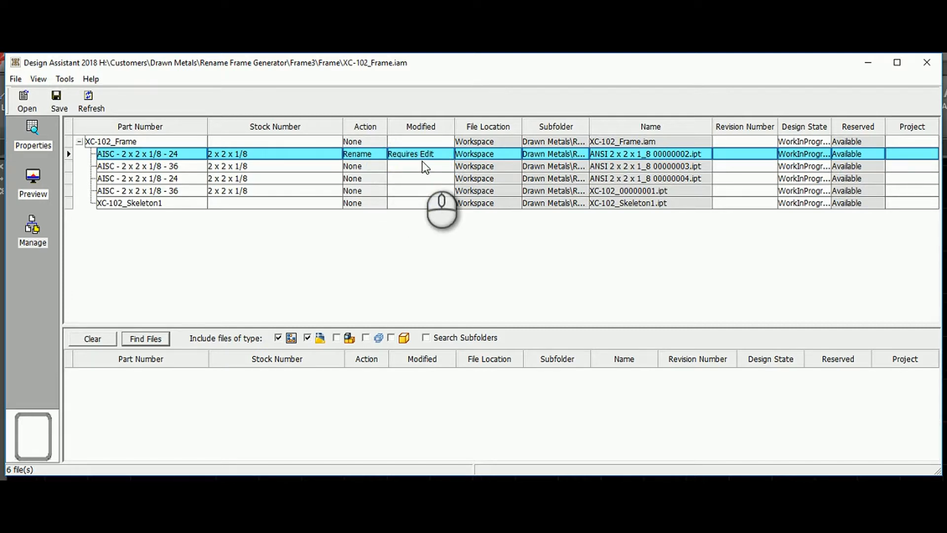
pyautogui.rightClick(368, 170)
pyautogui.click(393, 176)
pyautogui.rightClick(393, 181)
pyautogui.click(404, 188)
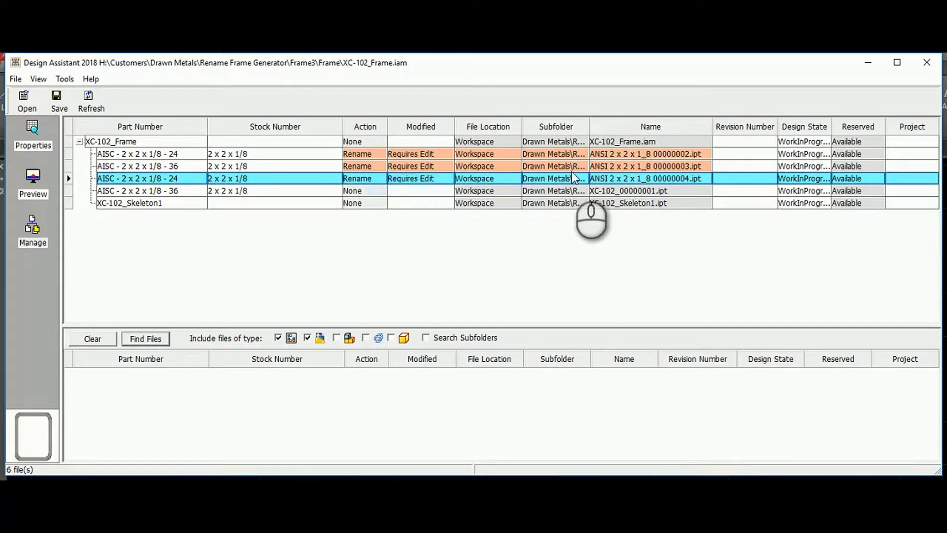
# Change the name of ANSI 2 x 2 x 1_8 00000002.ipt to XC-102_00000002.ipt
pyautogui.click(634, 155)
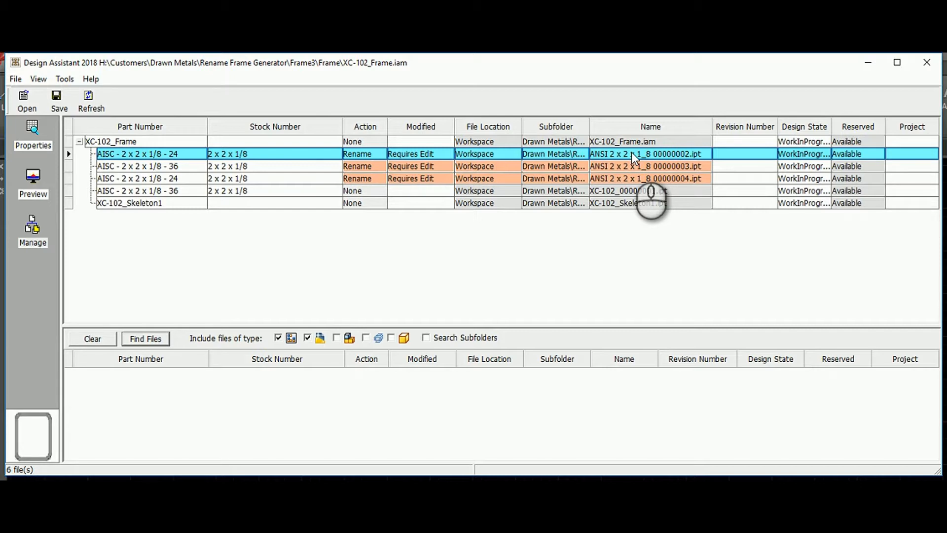
pyautogui.rightClick(651, 154)
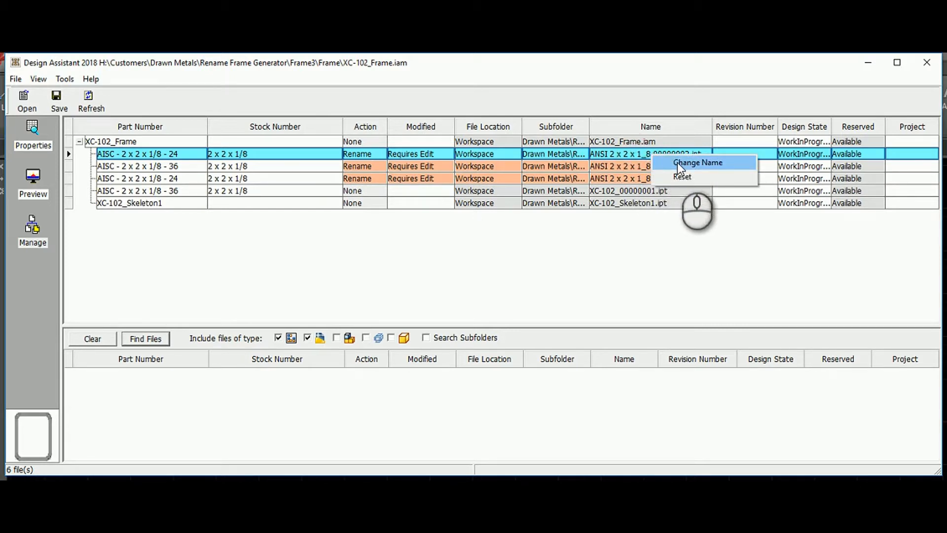
pyautogui.click(680, 166)
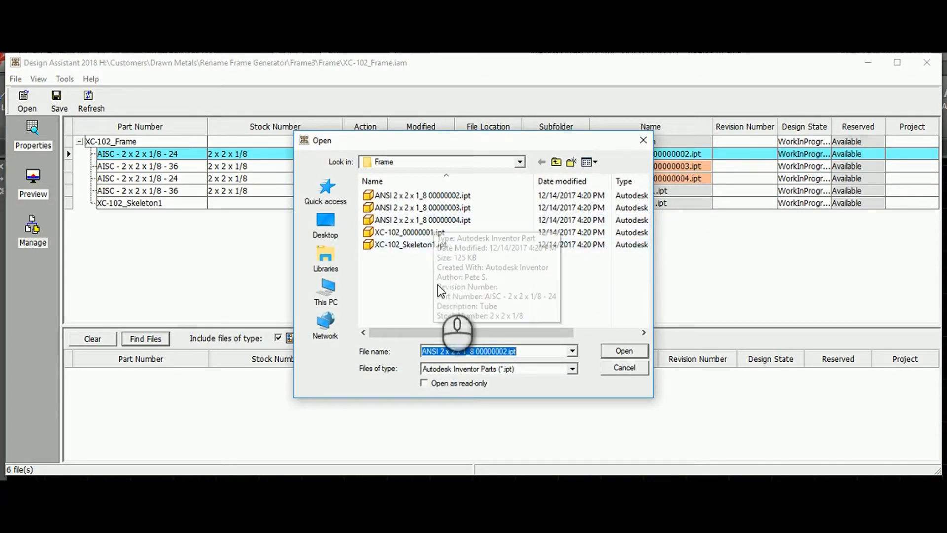
pyautogui.click(422, 233)
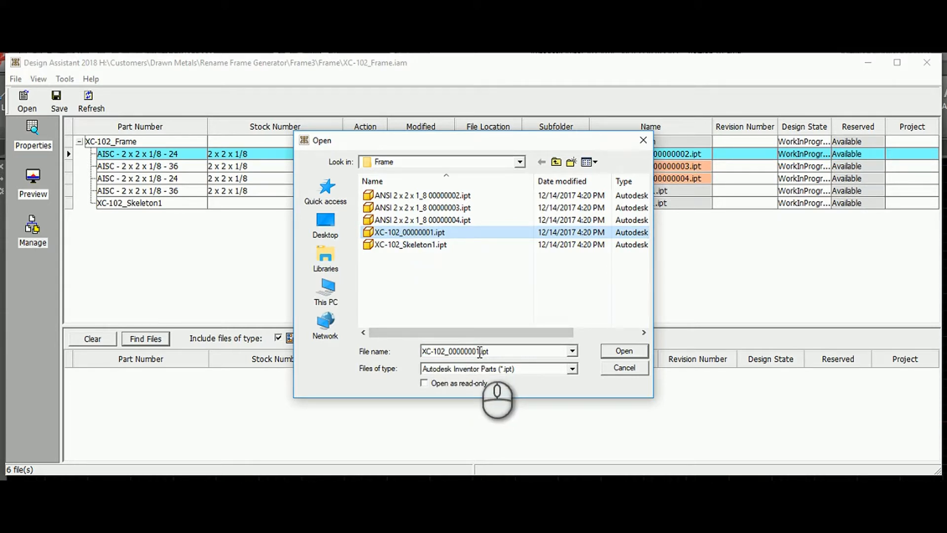
pyautogui.doubleClick(480, 351)
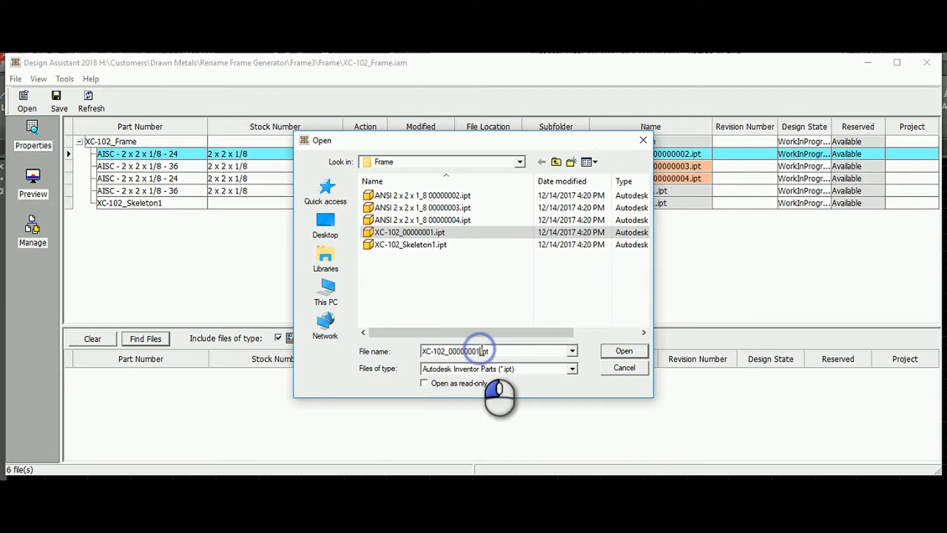
pyautogui.doubleClick(481, 351)
pyautogui.hotkey('ctrl', 'c')
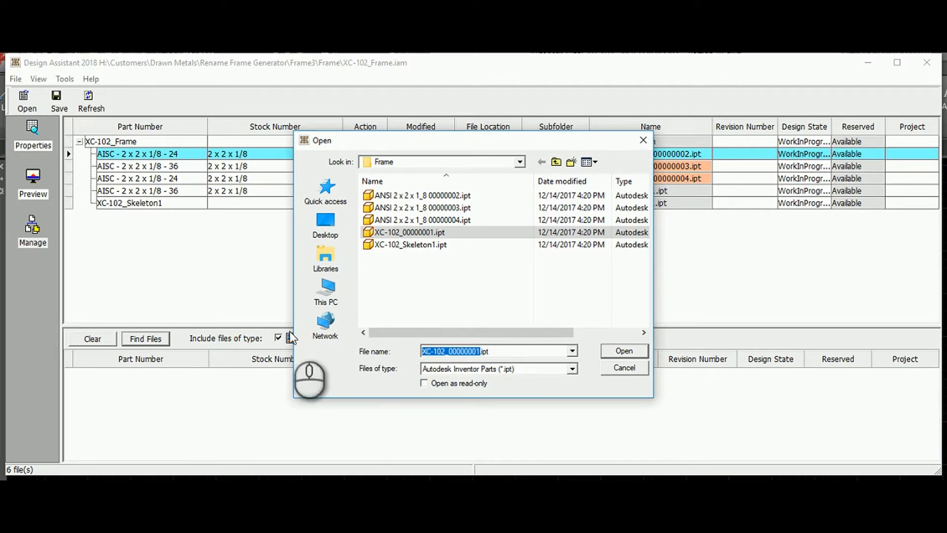
pyautogui.click(481, 351)
pyautogui.write('2')
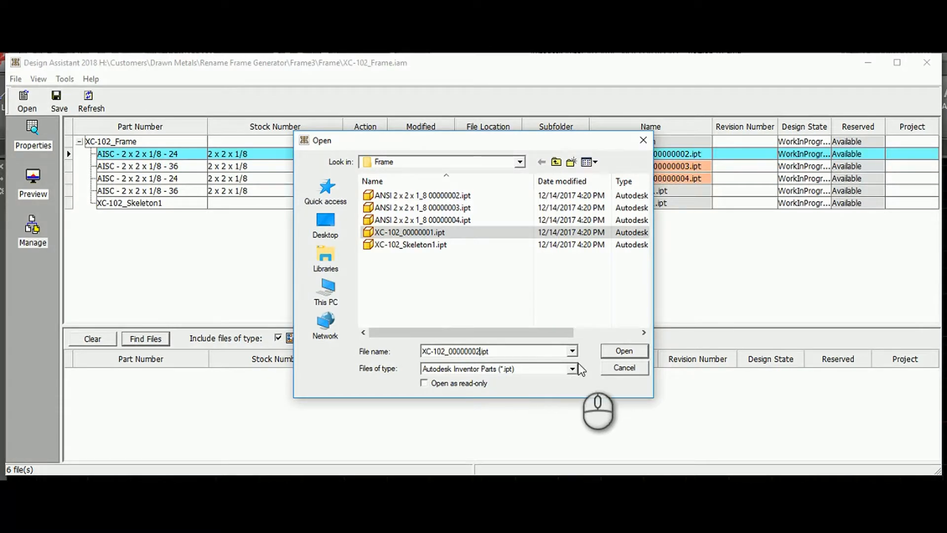
pyautogui.click(603, 352)
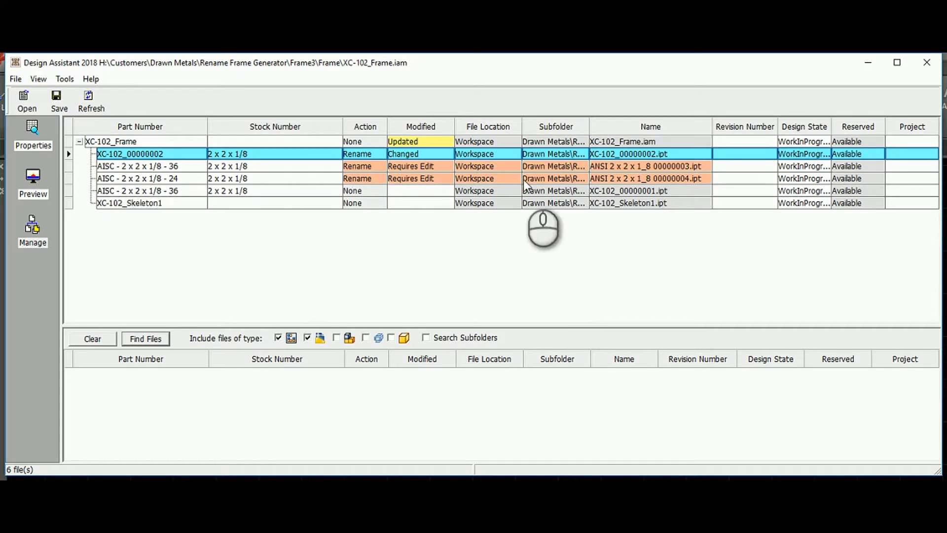
# Change the name of ANSI 2 x 2 x 1_8 00000003.ipt to XC-102_00000003
pyautogui.rightClick(652, 168)
pyautogui.click(696, 174)
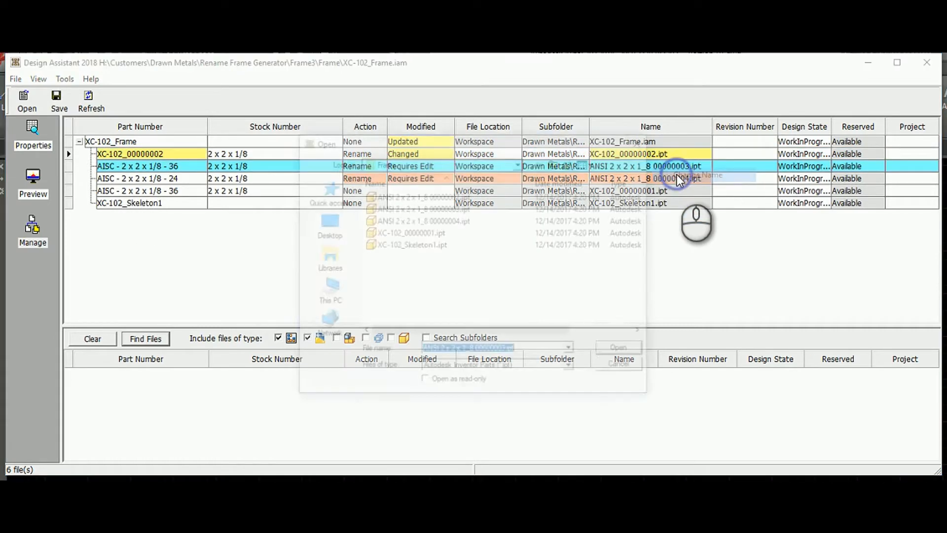
pyautogui.write('XC-102_00000001')
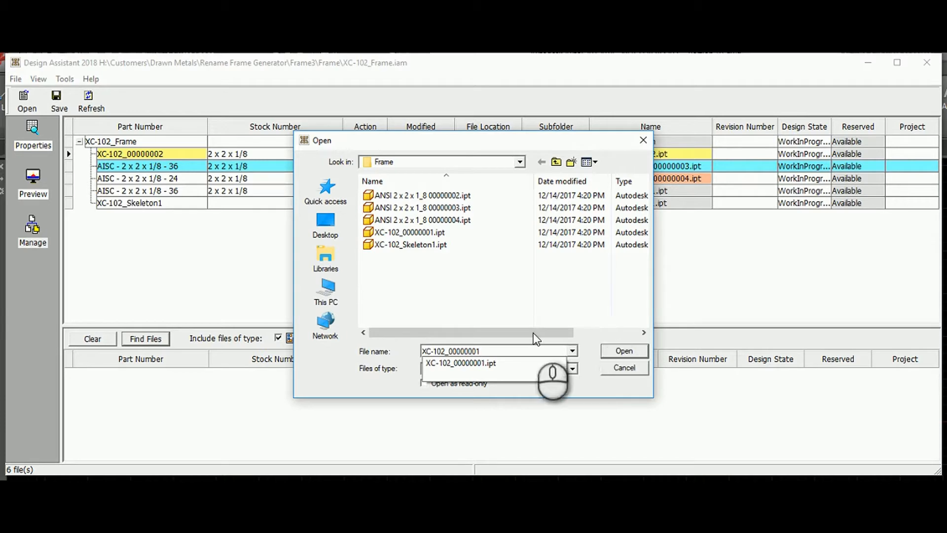
pyautogui.click(624, 350)
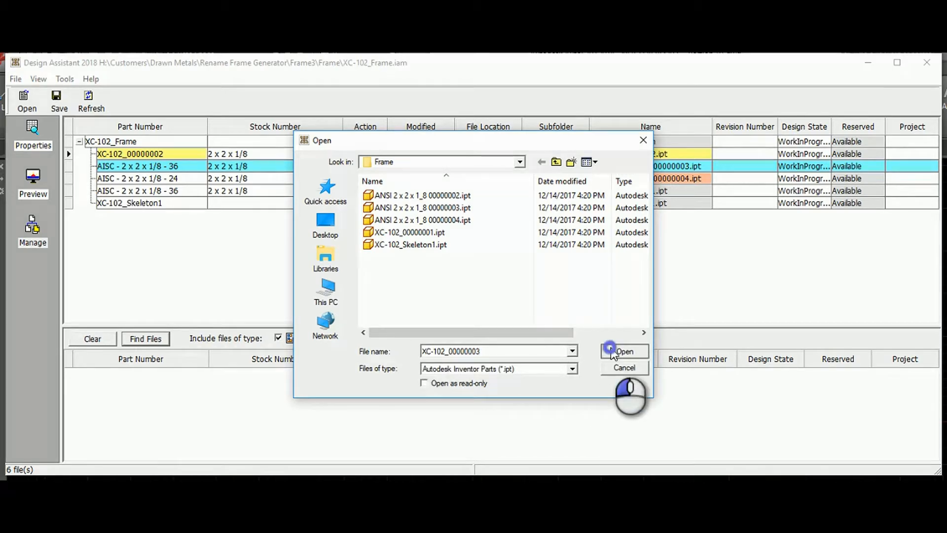
# Change the name of ANSI 2 x 2 x 1_8 00000004.ipt to XC-102_00000004
pyautogui.rightClick(670, 181)
pyautogui.click(695, 185)
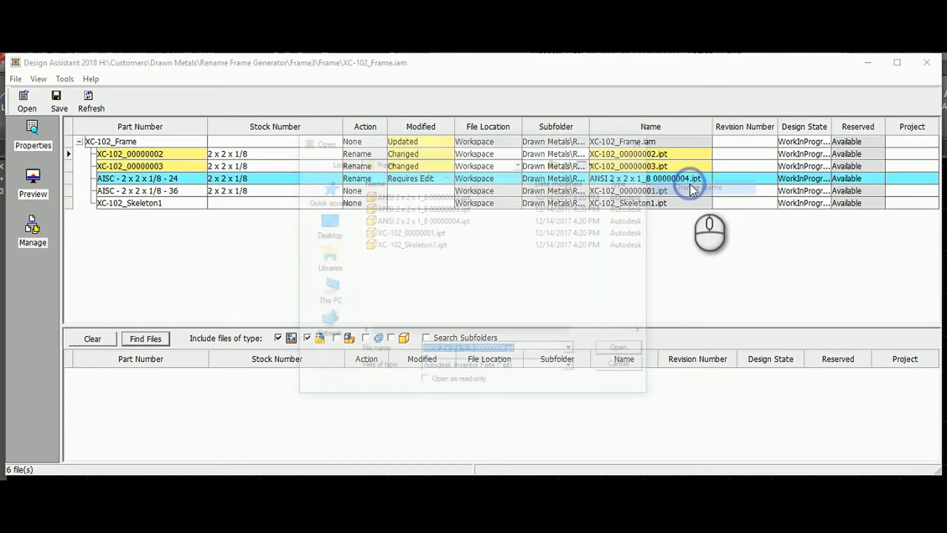
pyautogui.hotkey('ctrl', 'v')
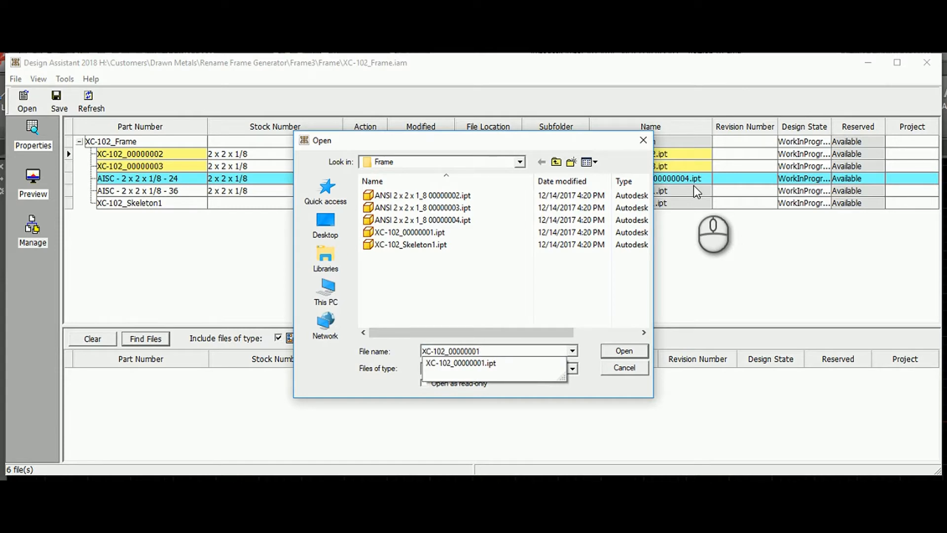
pyautogui.write('4')
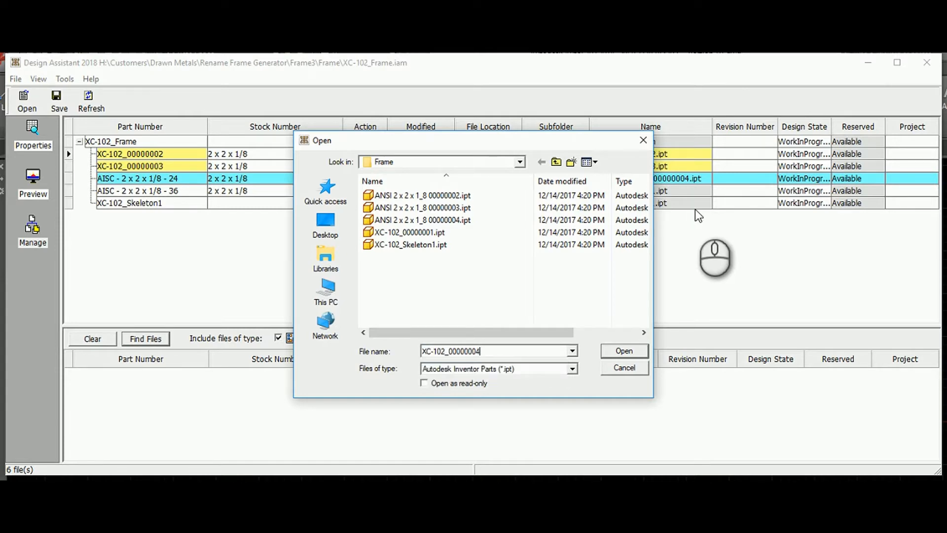
pyautogui.click(623, 351)
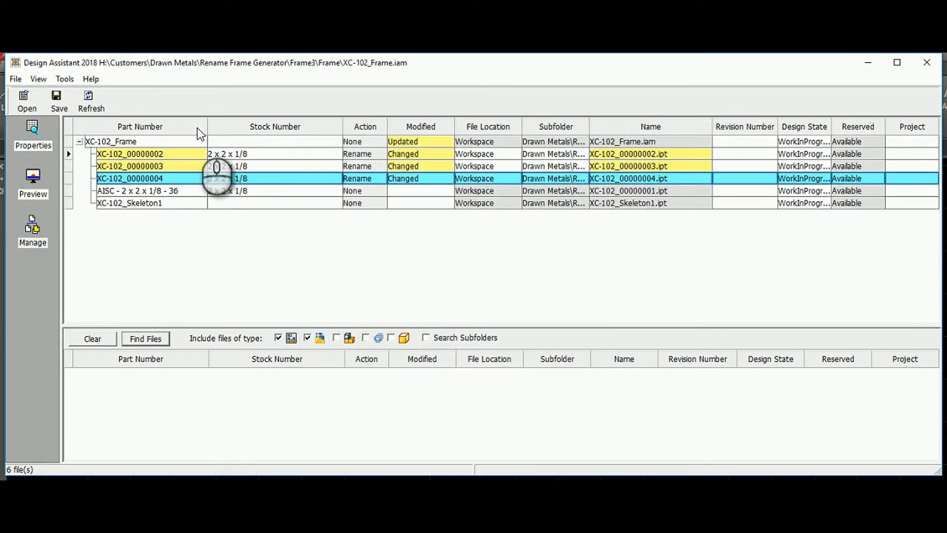
# Save the file renames and close Design Assistant
pyautogui.click(54, 102)
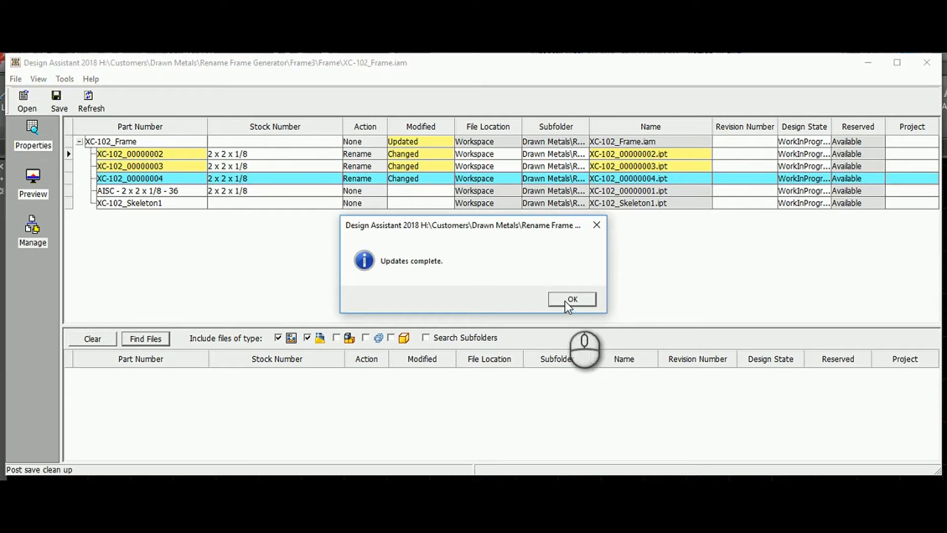
pyautogui.click(567, 298)
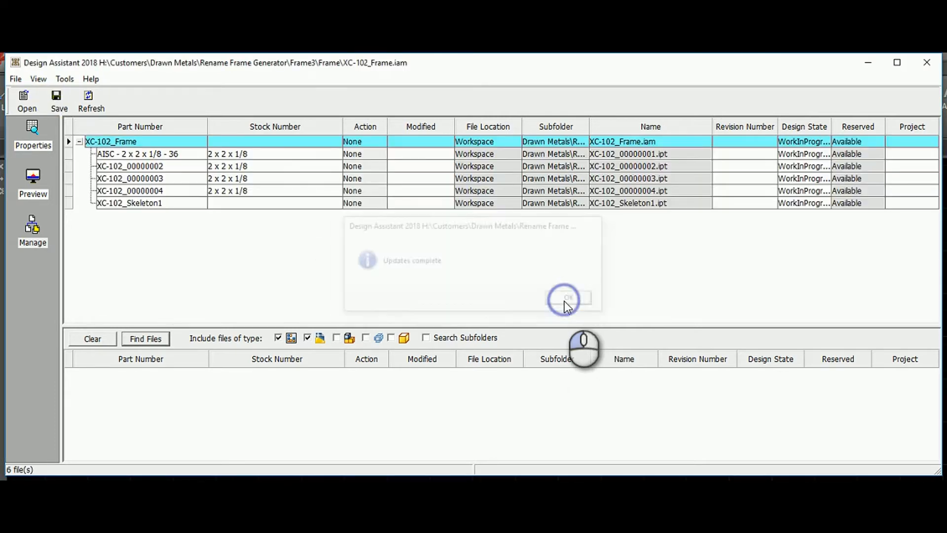
pyautogui.click(926, 63)
# Open Frame3.iam in Inventor and check the file name and part number in the iProperties of member ANSI 2 x 2 x 1_8 00000002
pyautogui.click(206, 379)
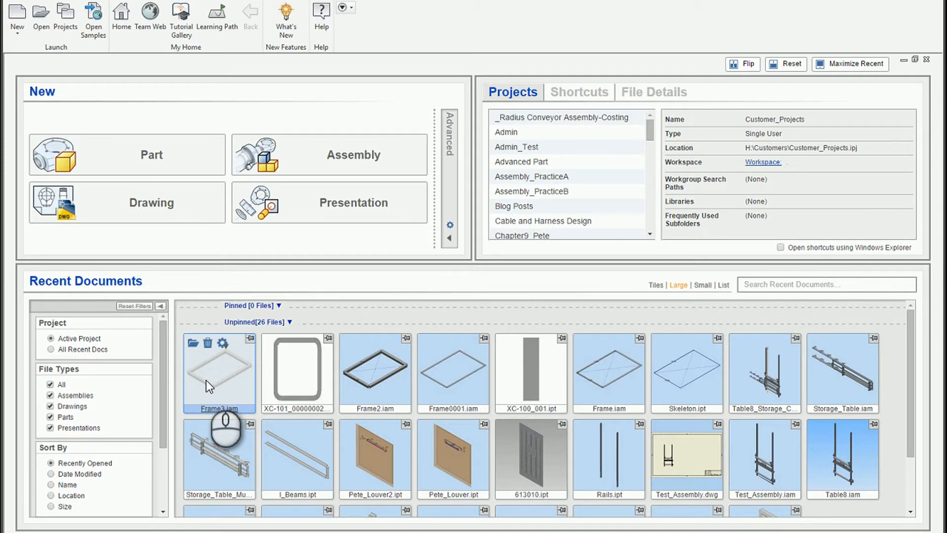
pyautogui.doubleClick(206, 380)
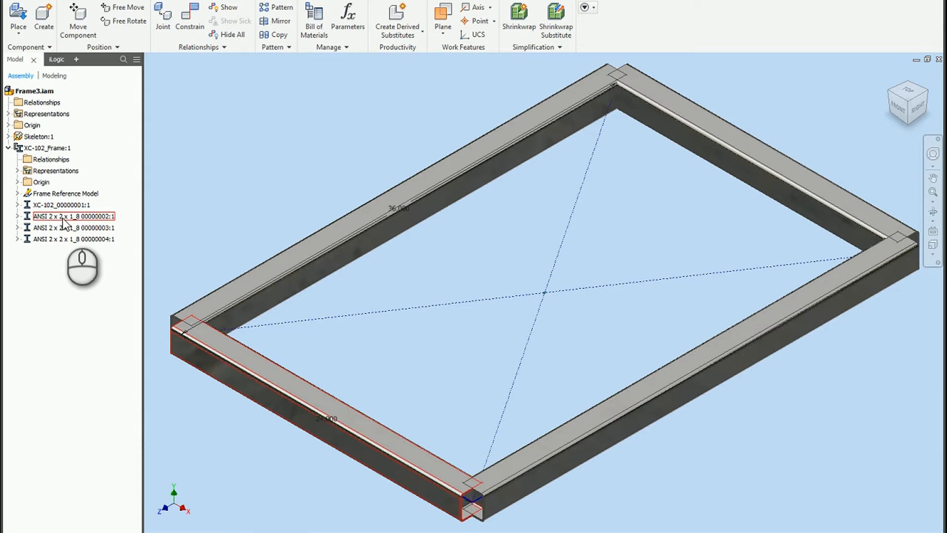
pyautogui.rightClick(63, 218)
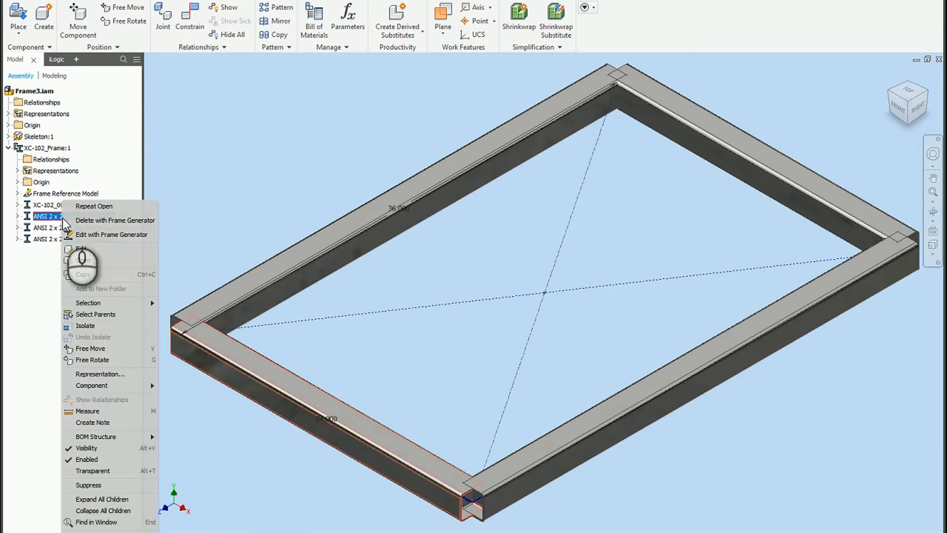
pyautogui.click(89, 531)
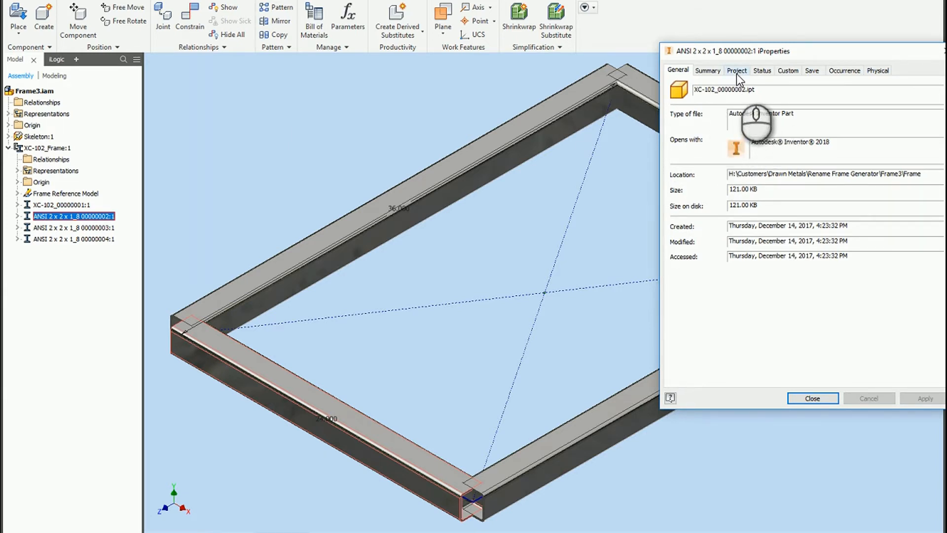
pyautogui.click(736, 74)
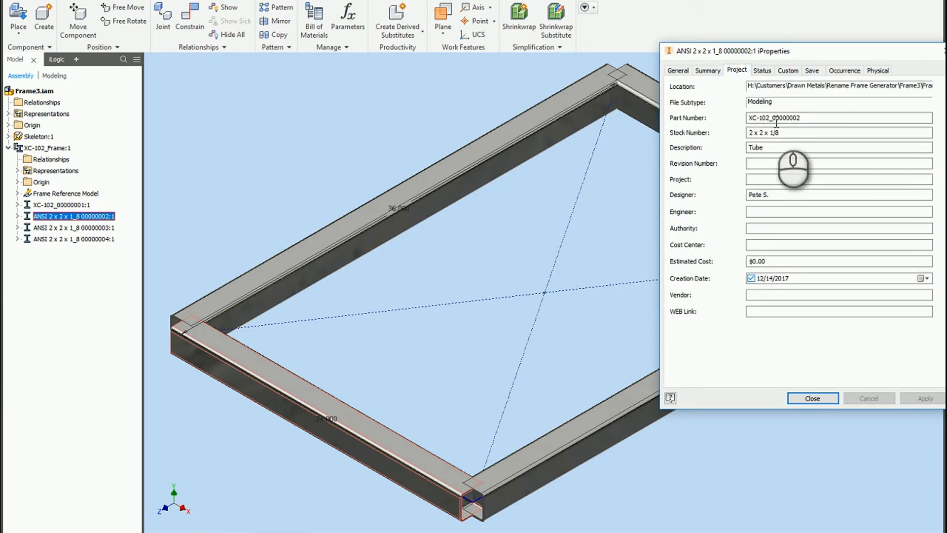
pyautogui.click(804, 398)
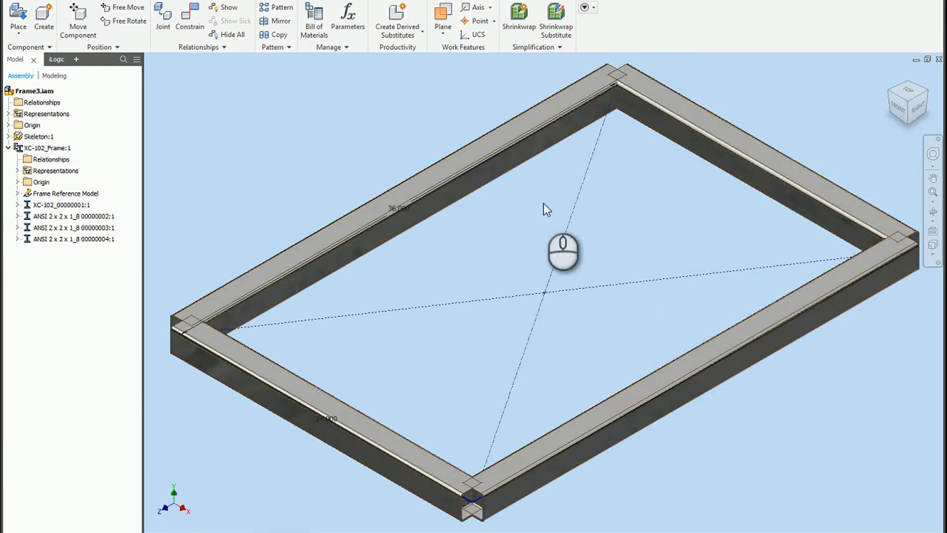
# Rename the assembly's browser nodes using Filename as the new name
pyautogui.click(405, 35)
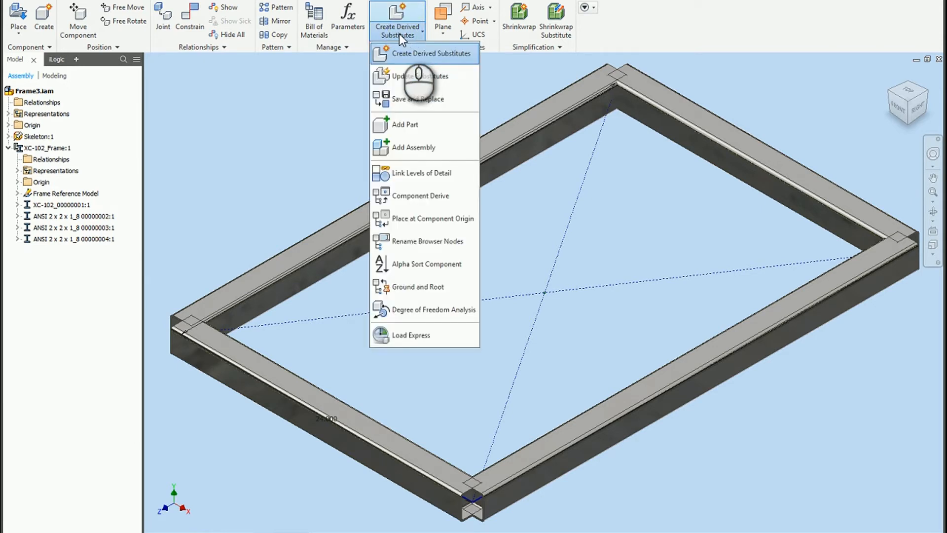
pyautogui.click(414, 240)
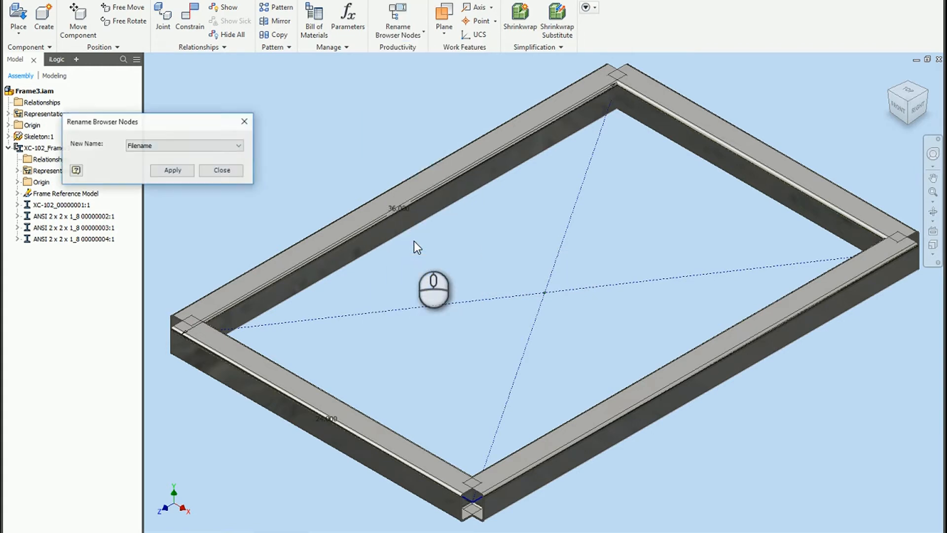
pyautogui.click(158, 145)
pyautogui.click(158, 144)
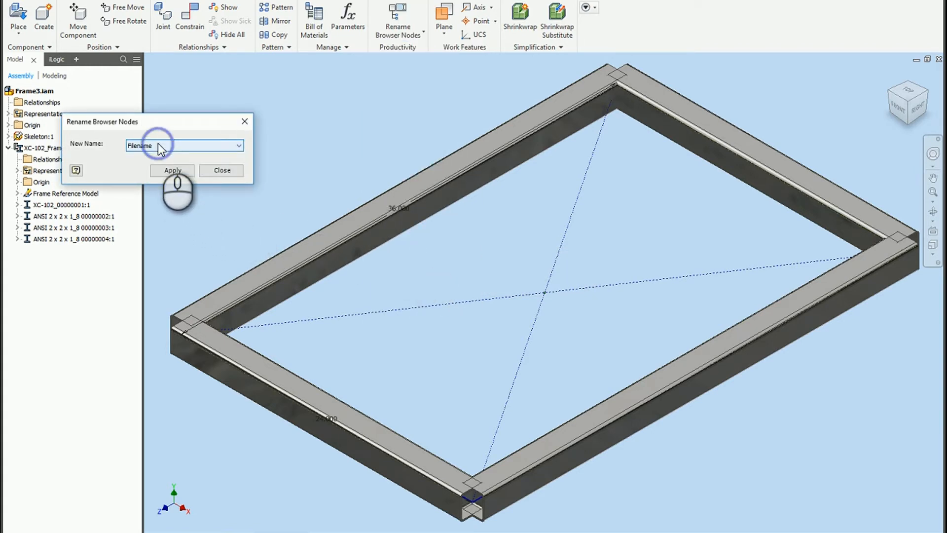
pyautogui.click(173, 171)
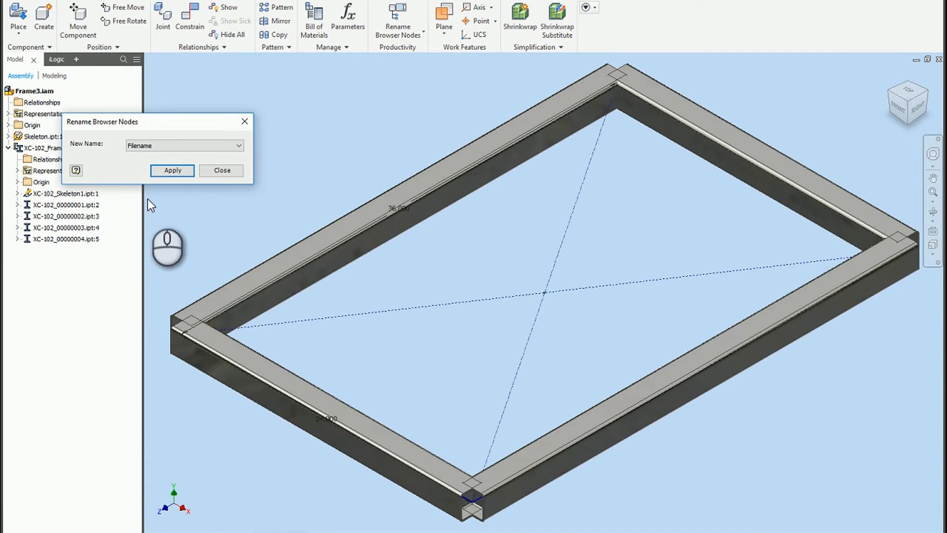
pyautogui.click(206, 168)
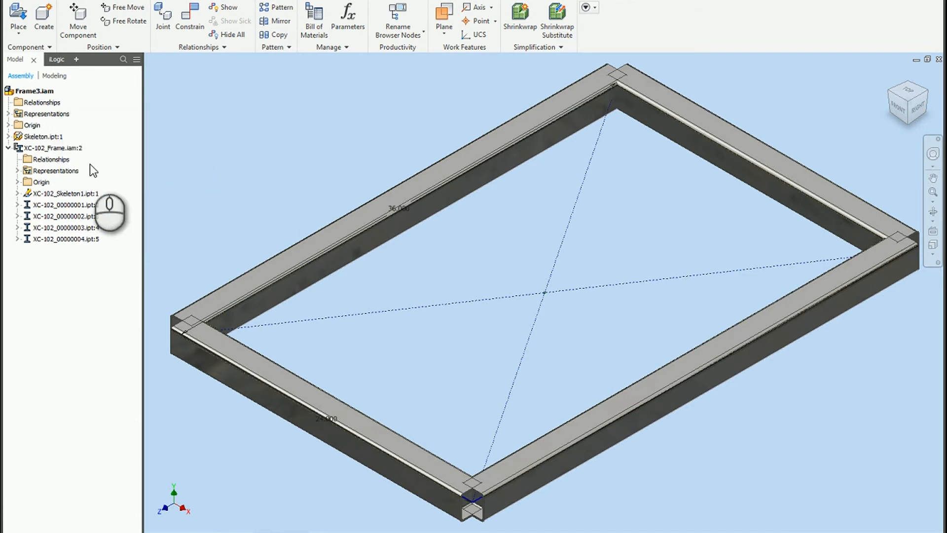